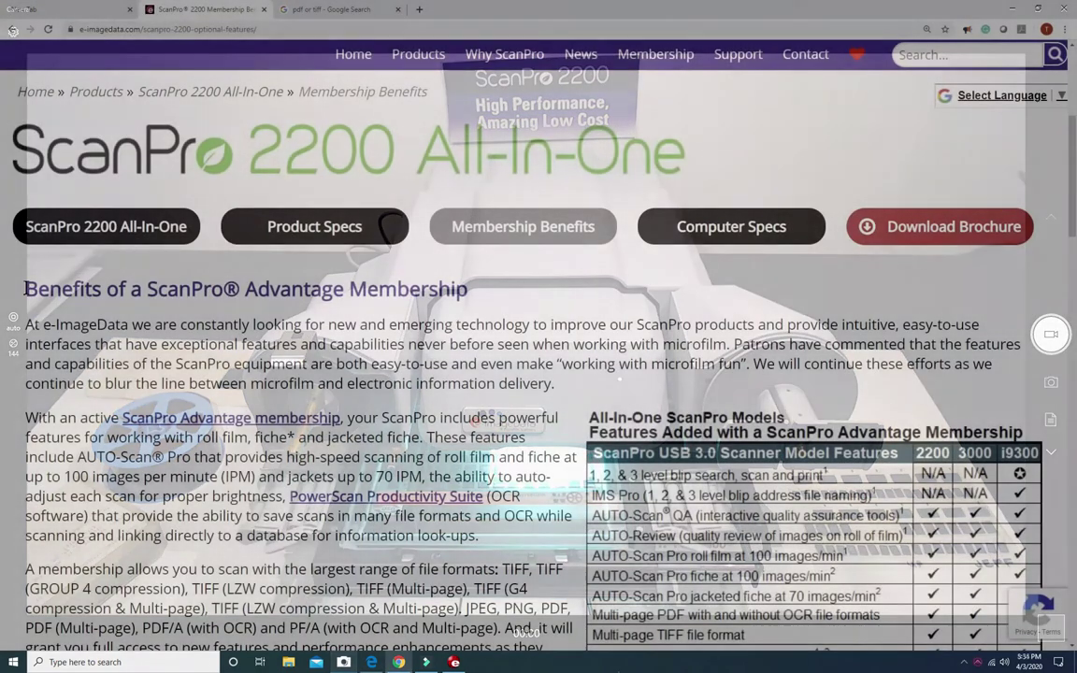
Step: Select the 'Benefits of a ScanPro® Advantage Membership' heading, deselect it, then select it again
{"action": "left_click_drag", "start_coordinate": [24, 289], "coordinate": [454, 289]}
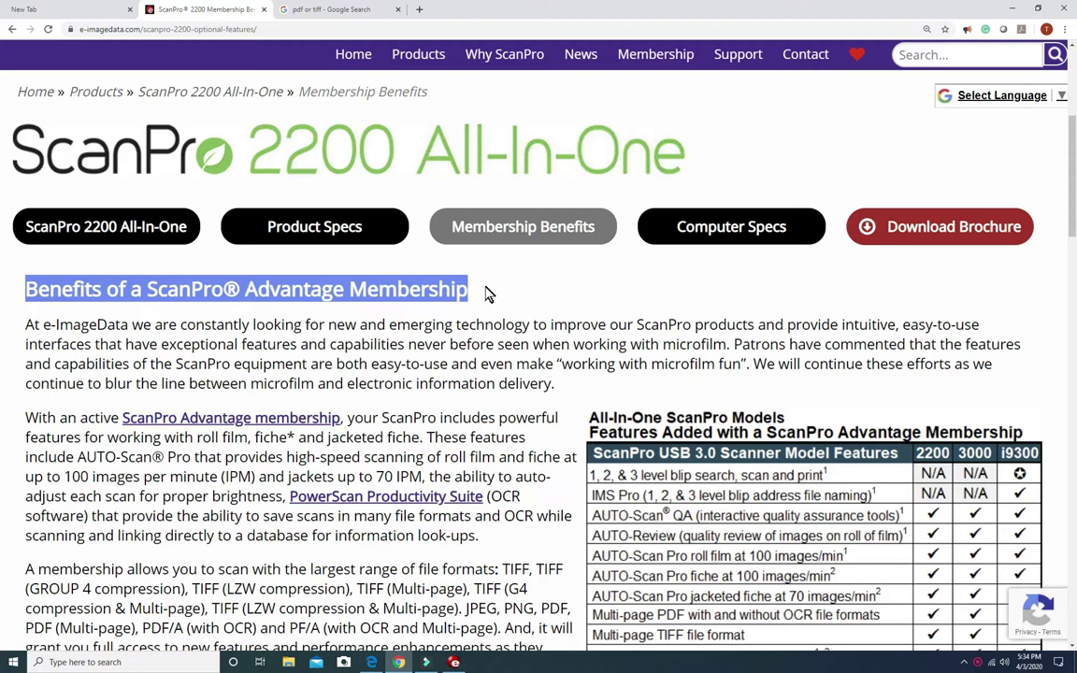
{"action": "left_click", "coordinate": [26, 291]}
{"action": "left_click_drag", "start_coordinate": [26, 290], "coordinate": [420, 289]}
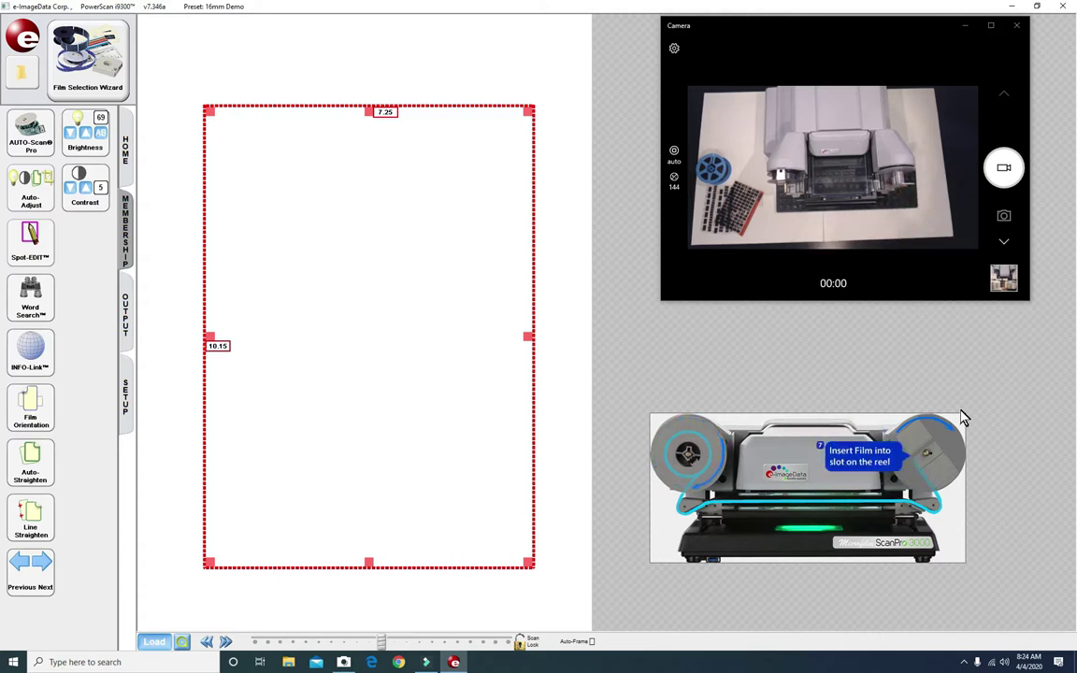
Step: Load the roll film, advance to the EPA Laws & Regulations page and auto-adjust it to brightness 71, contrast 5
{"action": "left_click", "coordinate": [152, 644]}
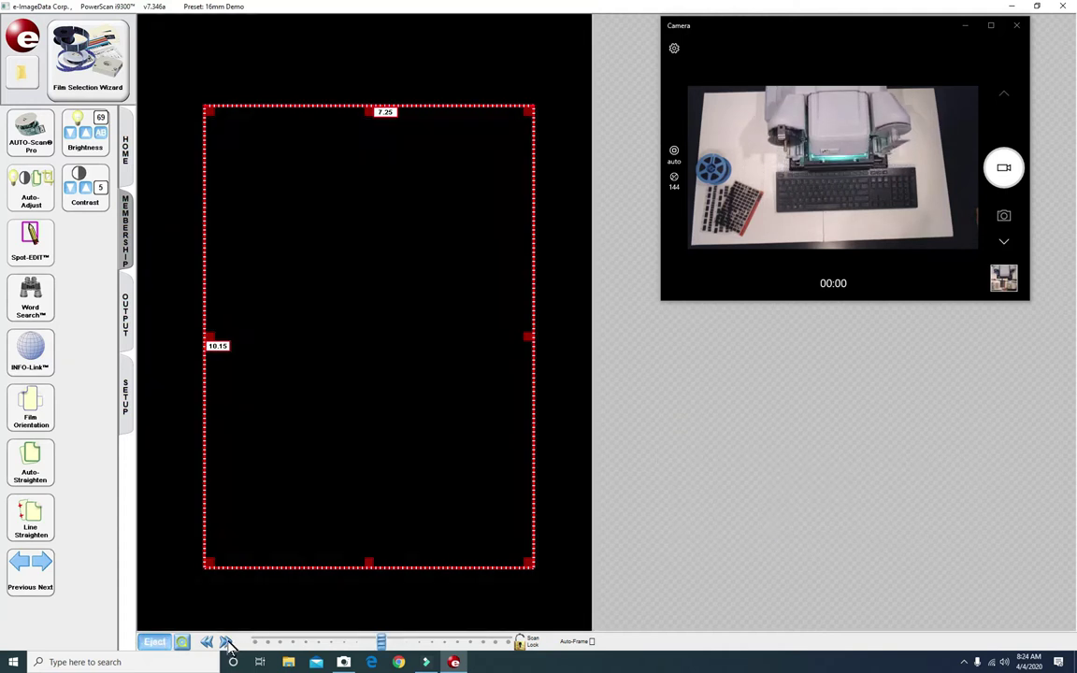
{"action": "left_click", "coordinate": [227, 644]}
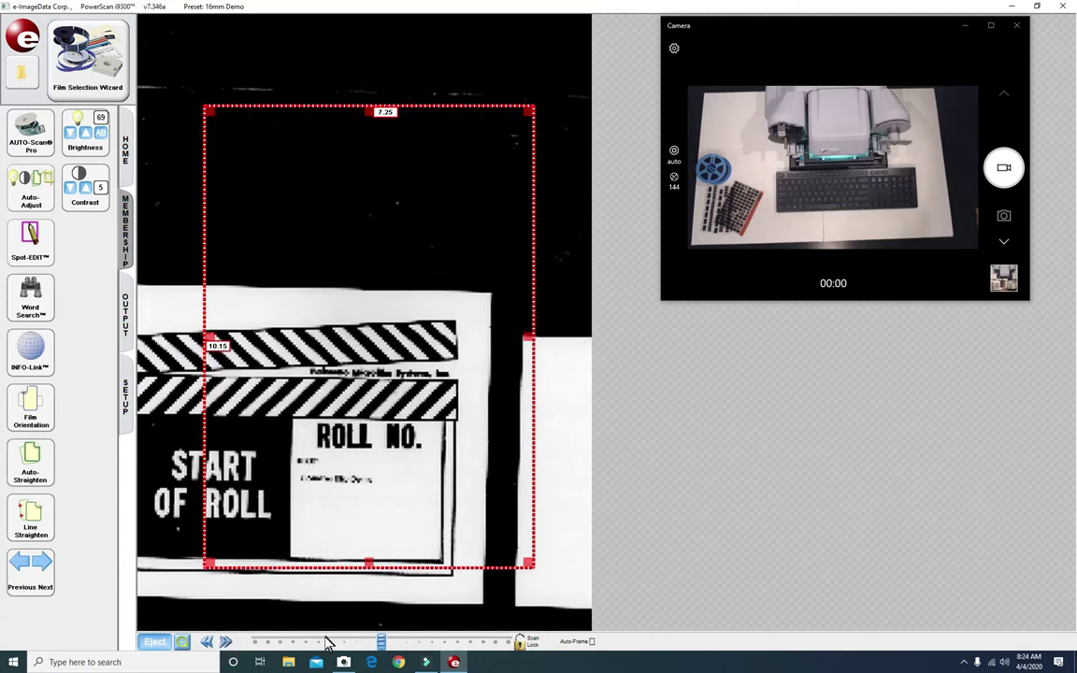
{"action": "left_click_drag", "start_coordinate": [384, 646], "coordinate": [445, 643]}
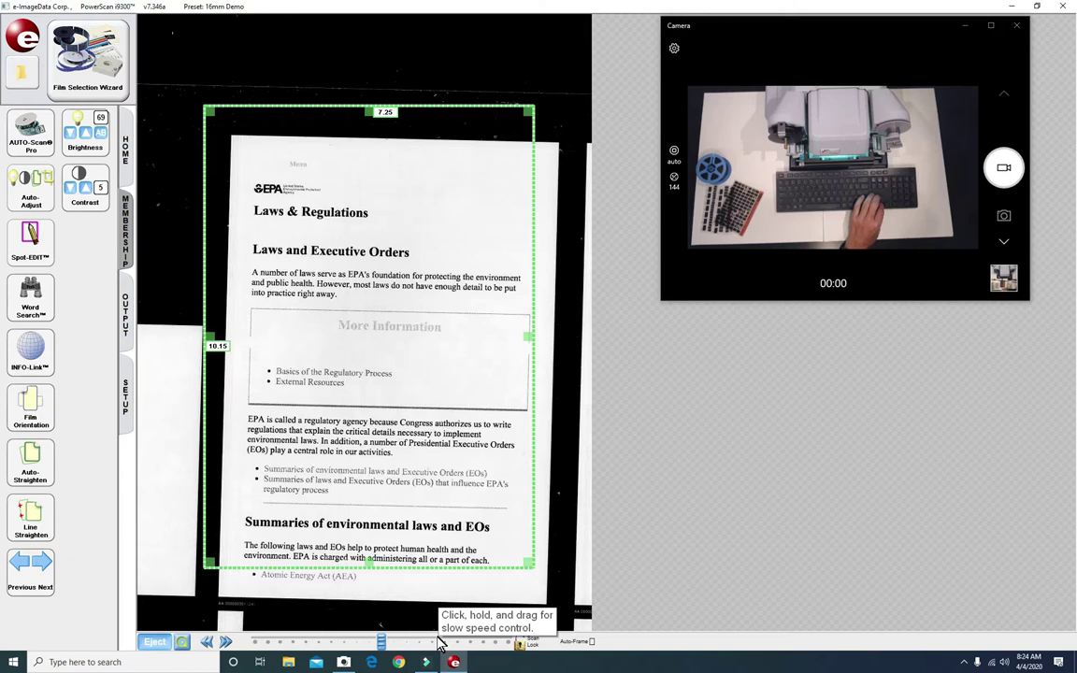
{"action": "key", "text": "Right"}
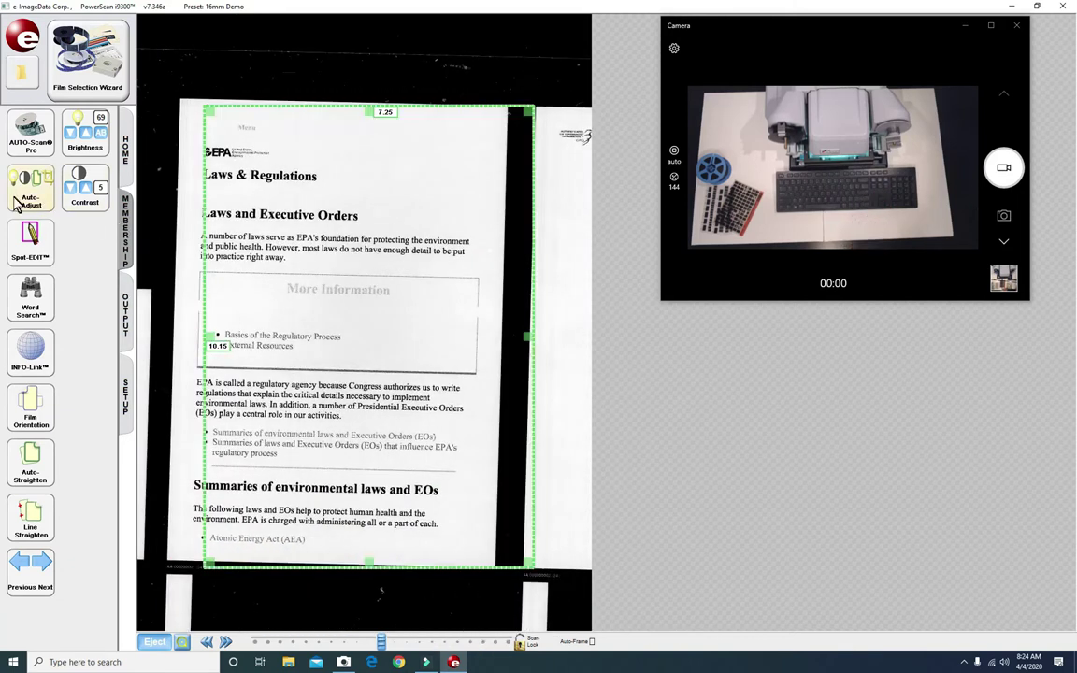
{"action": "left_click", "coordinate": [41, 202]}
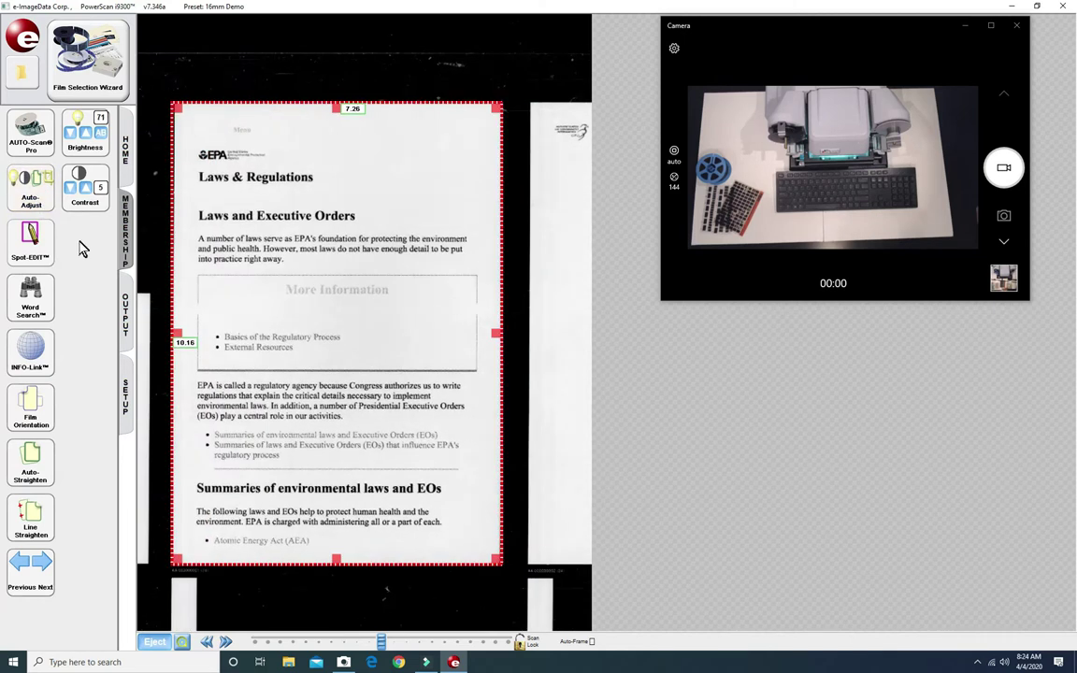
Step: Start auto-scanning the roll film to a PDF (Multipage) with file prefix 'Name the file'
{"action": "left_click", "coordinate": [39, 159]}
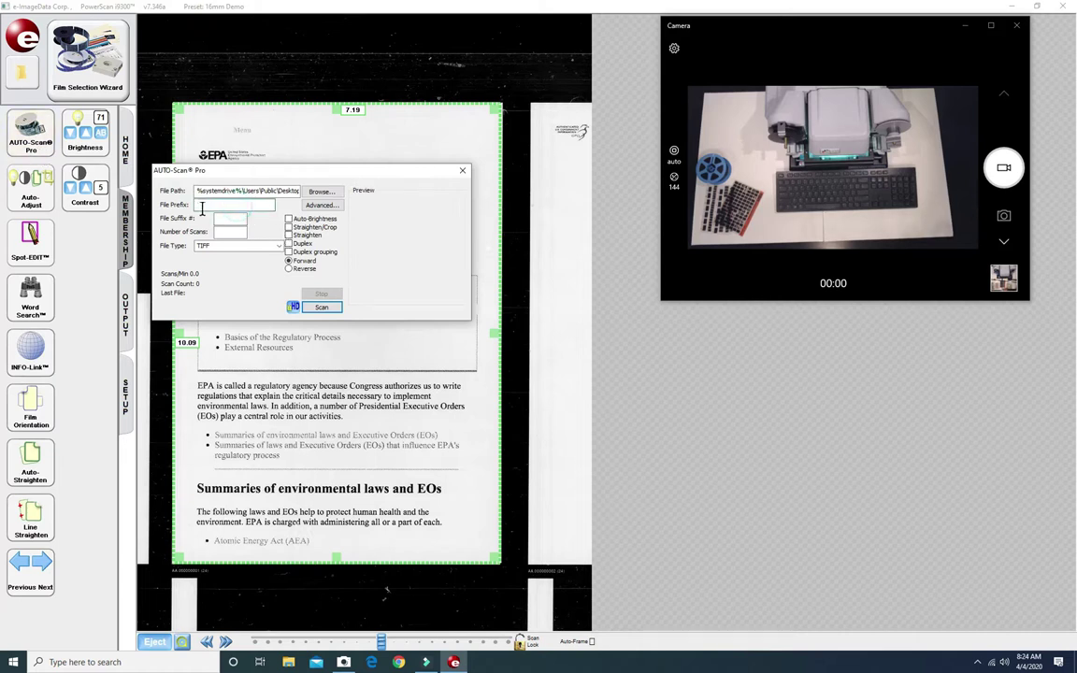
{"action": "type", "text": "Name"}
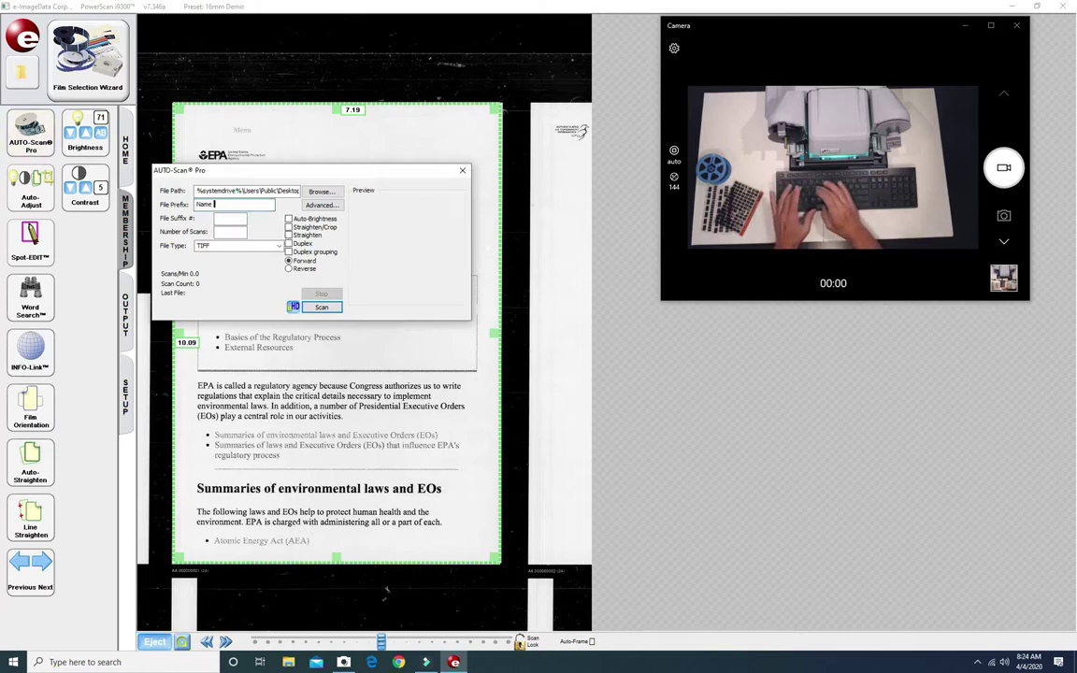
{"action": "type", "text": " the file"}
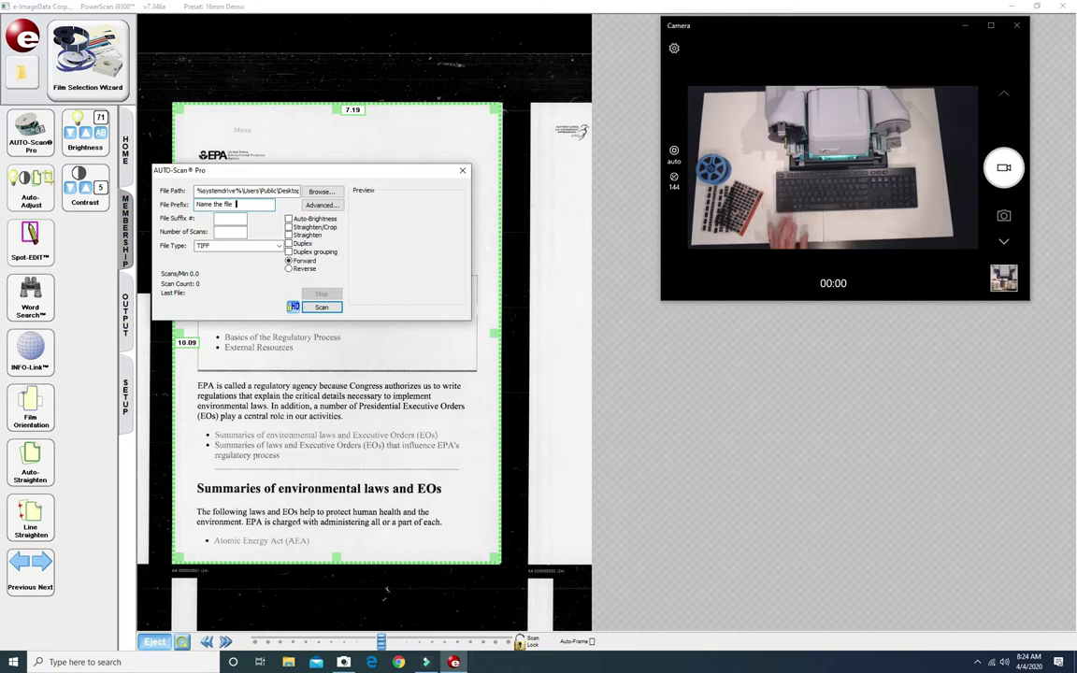
{"action": "left_click", "coordinate": [280, 250]}
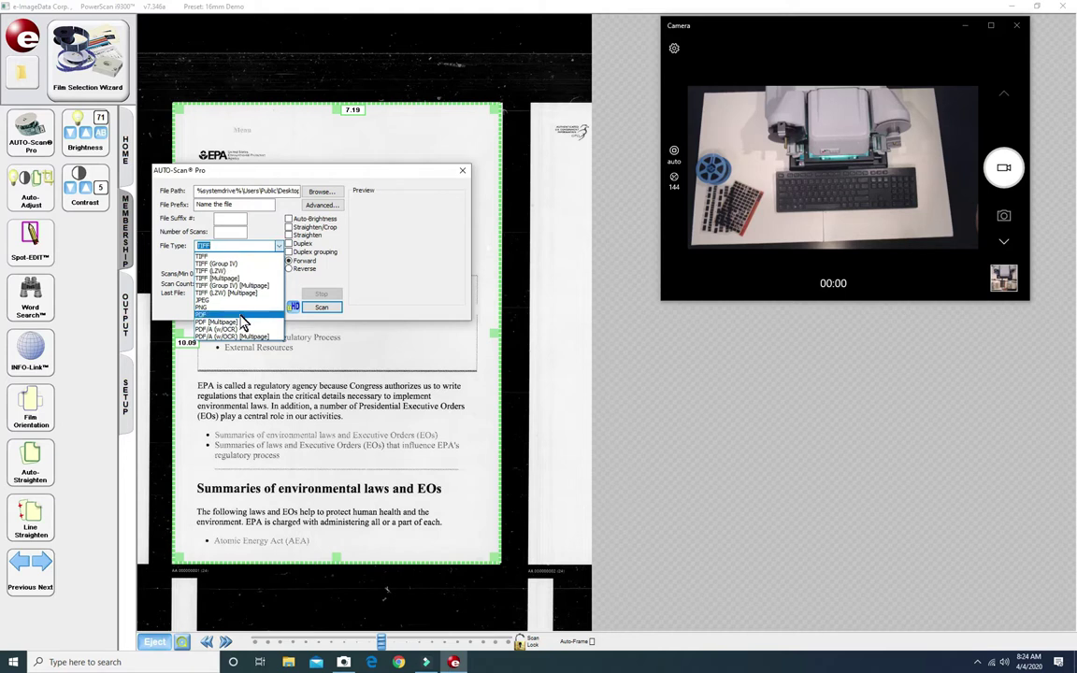
{"action": "left_click", "coordinate": [240, 322]}
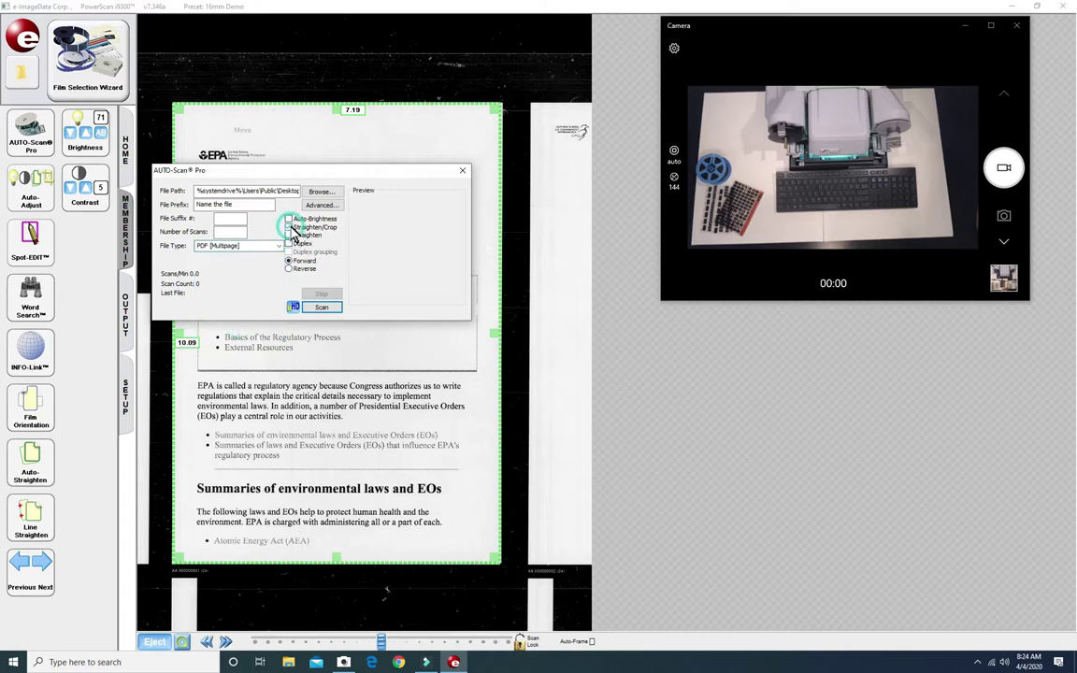
{"action": "left_click", "coordinate": [321, 308]}
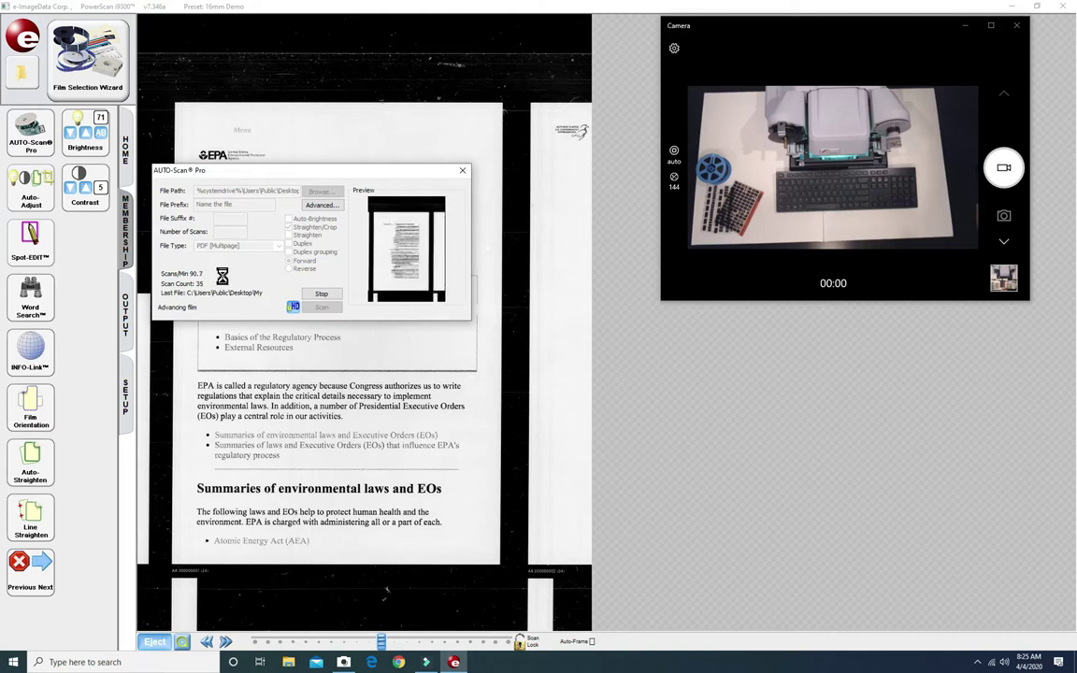
Step: Stop the scan at 37 scans and select the 12,350 KB 'Name the file' PDF in My Scans
{"action": "left_click", "coordinate": [321, 293]}
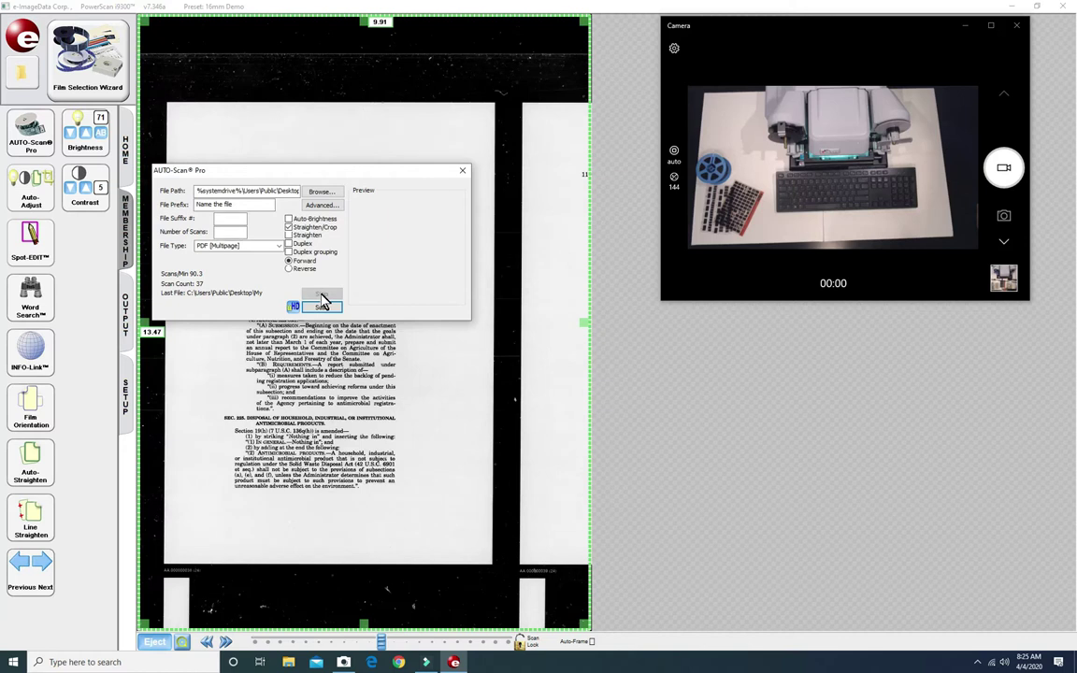
{"action": "left_click", "coordinate": [26, 76]}
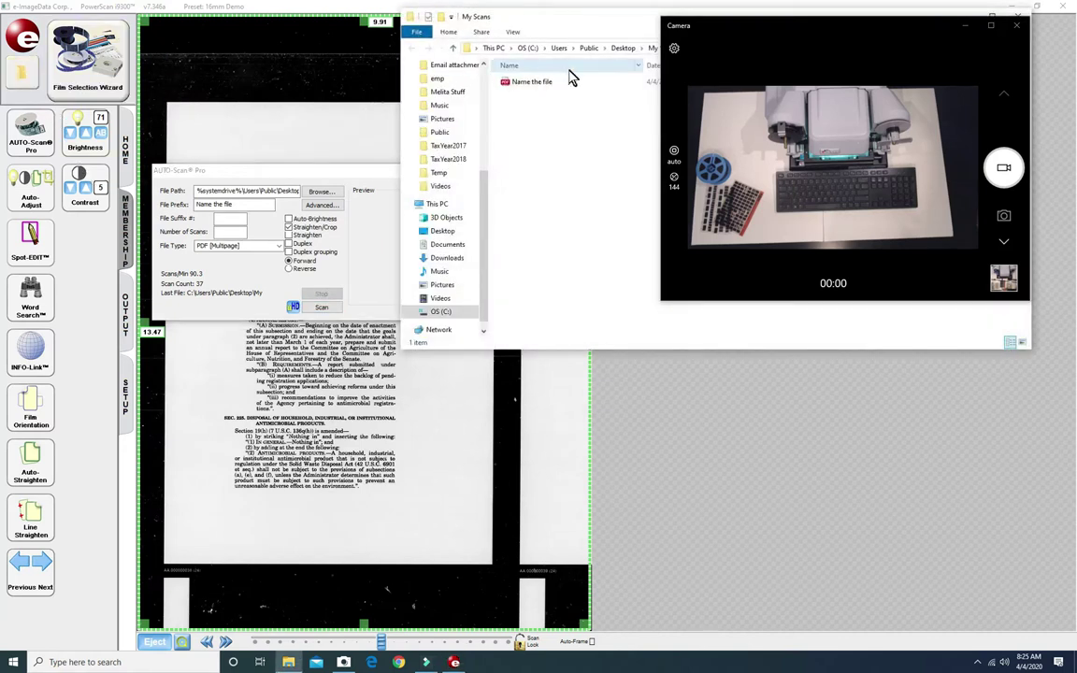
{"action": "left_click_drag", "start_coordinate": [607, 29], "coordinate": [372, 263]}
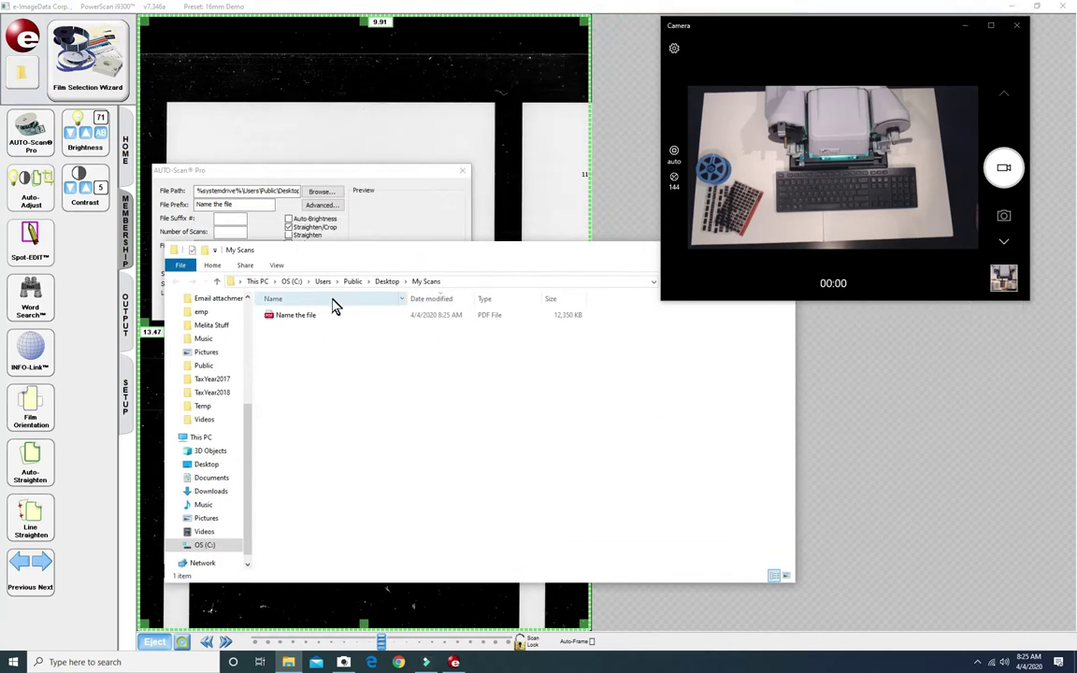
{"action": "left_click", "coordinate": [300, 320]}
Step: Open the 'Name the file' PDF in Edge, zoom in two steps and scroll through the straightened pages
{"action": "double_click", "coordinate": [300, 319]}
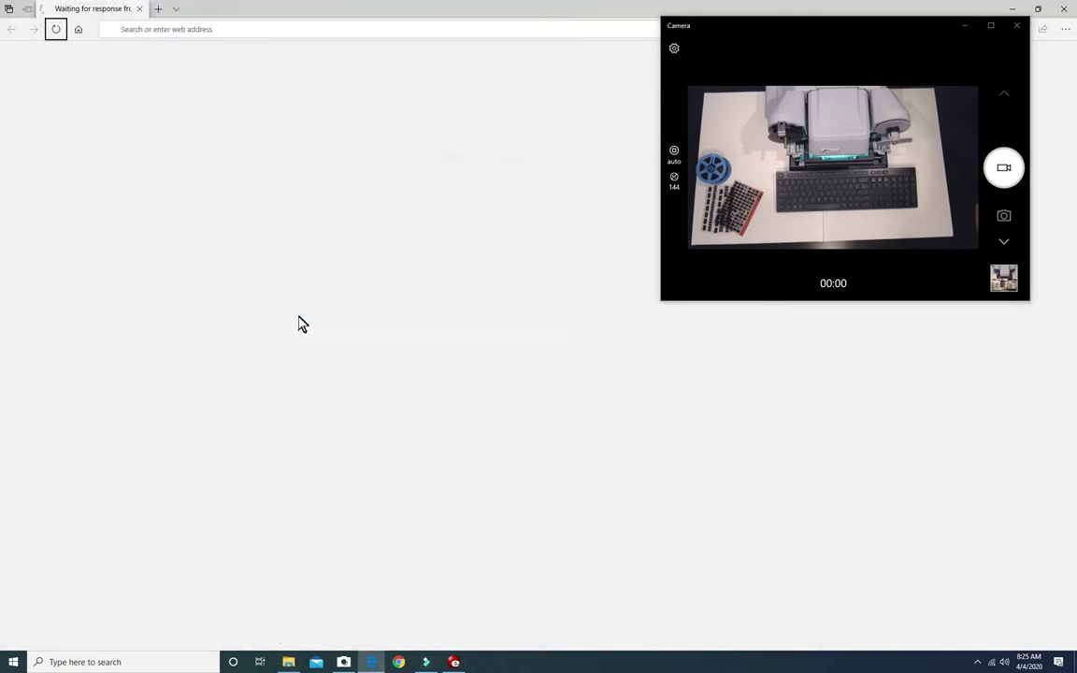
{"action": "left_click", "coordinate": [635, 62]}
{"action": "left_click", "coordinate": [635, 63]}
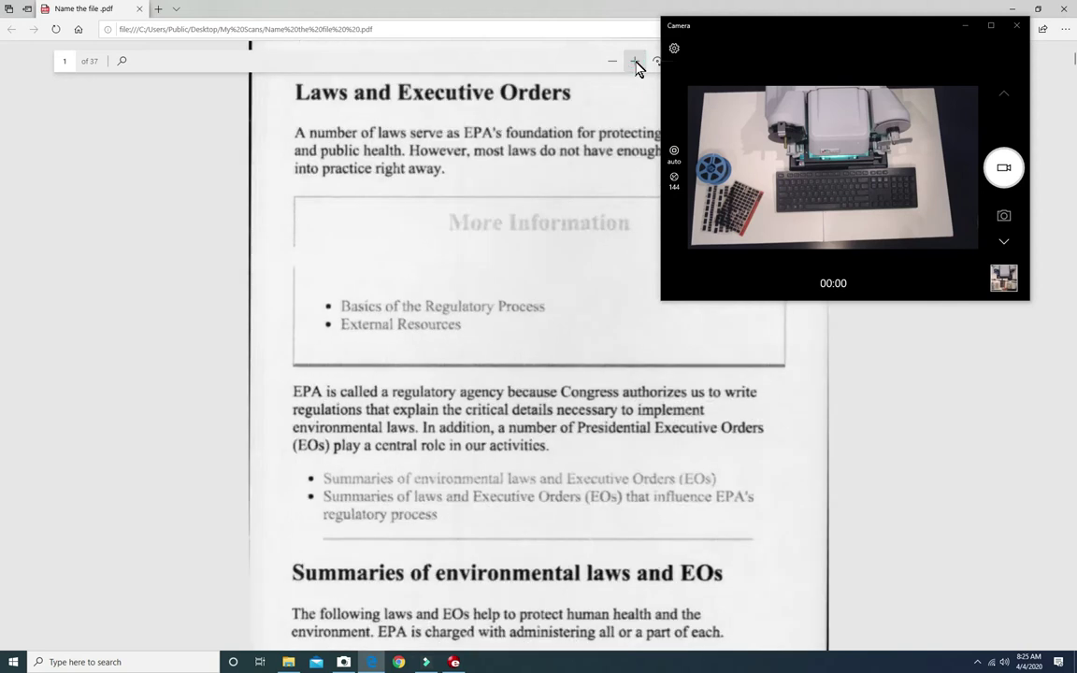
{"action": "scroll", "coordinate": [192, 144], "scroll_direction": "up", "scroll_amount": 2}
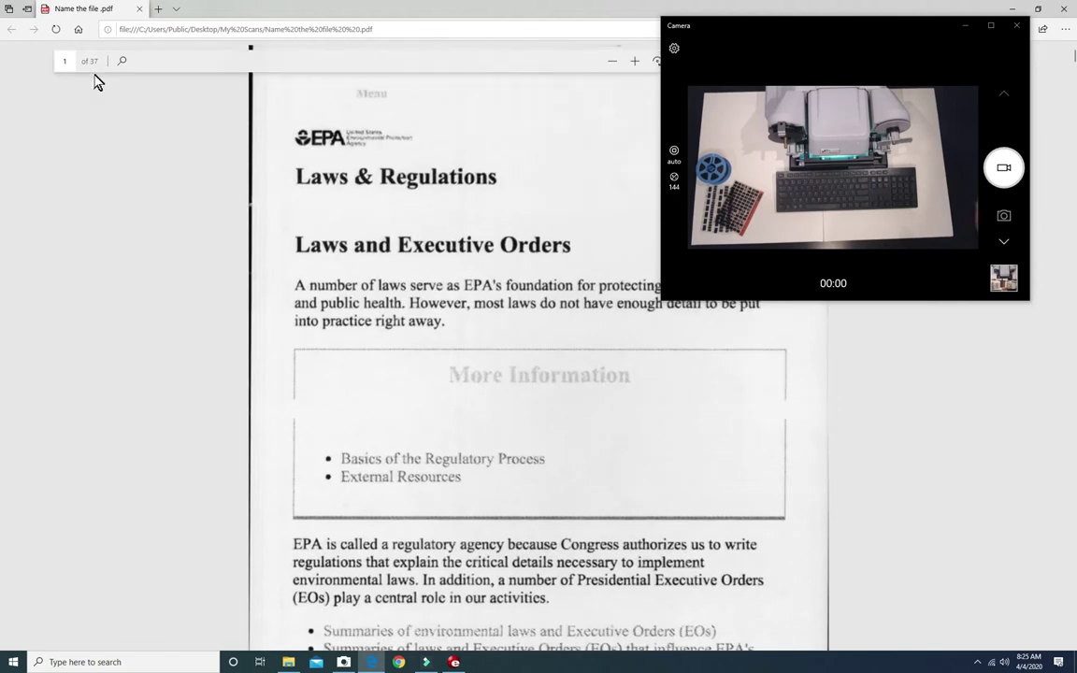
{"action": "scroll", "coordinate": [428, 231], "scroll_direction": "down", "scroll_amount": 10}
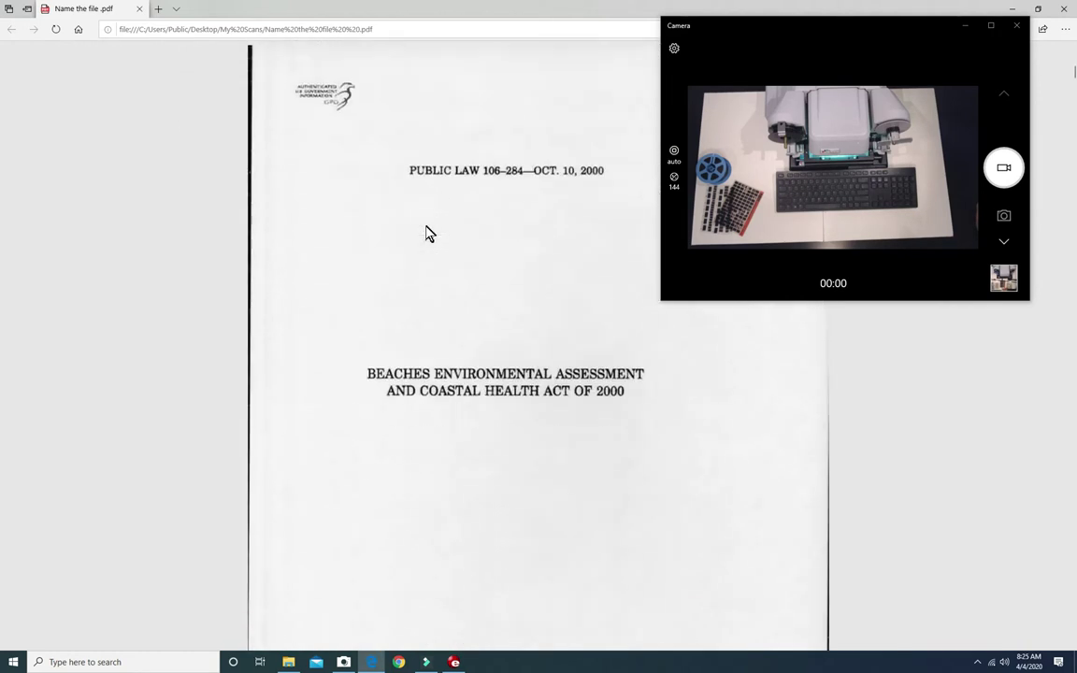
{"action": "scroll", "coordinate": [426, 233], "scroll_direction": "down", "scroll_amount": 20}
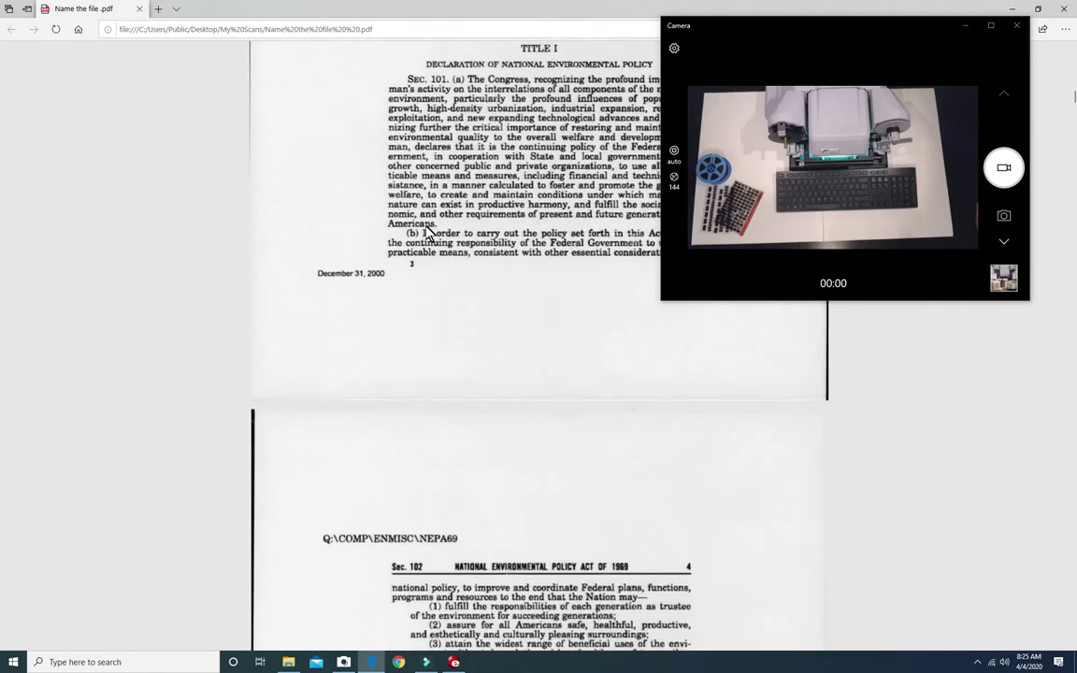
{"action": "scroll", "coordinate": [428, 233], "scroll_direction": "down", "scroll_amount": 15}
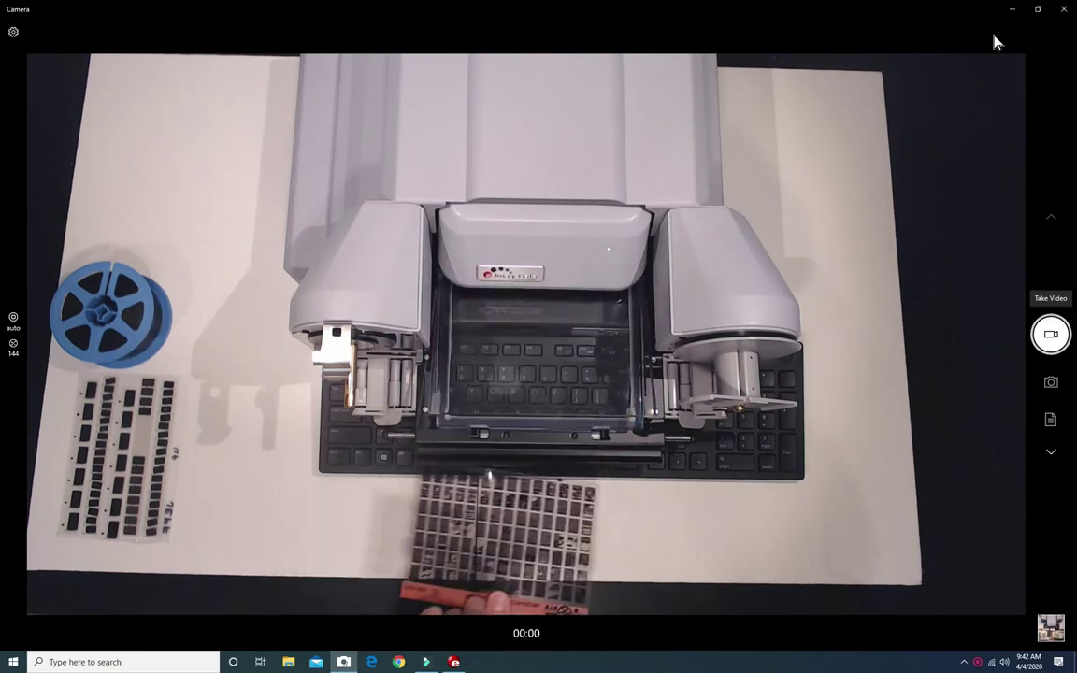
{"action": "left_click", "coordinate": [1037, 11]}
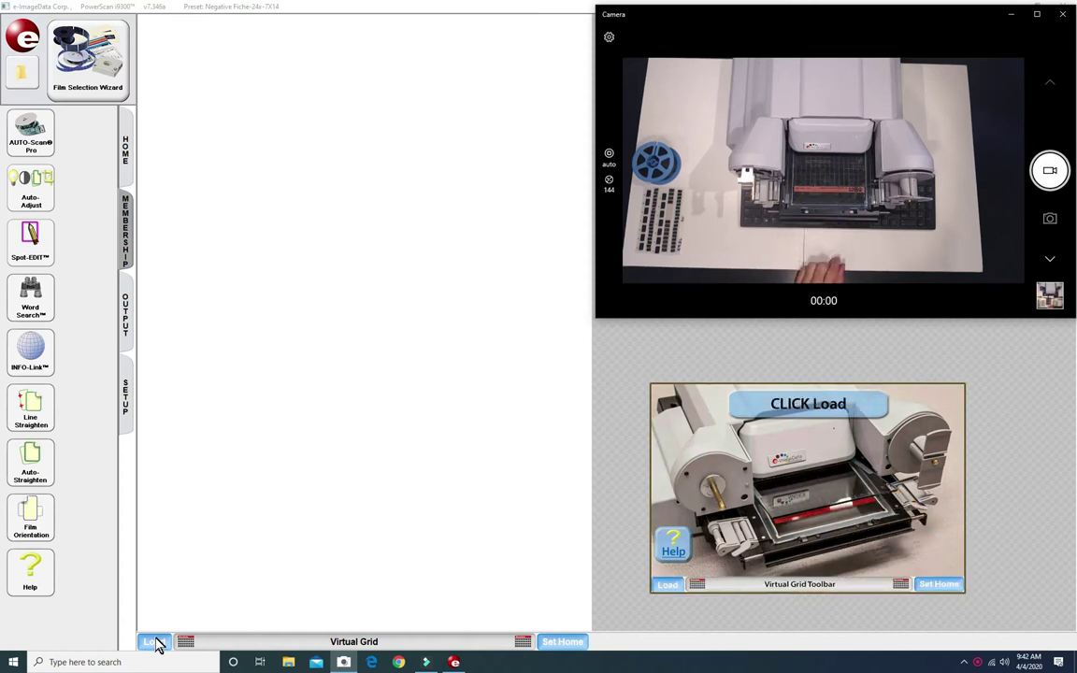
Step: Load the negative fiche, set home at the upper-left corner of A1 and show the virtual grid
{"action": "left_click", "coordinate": [155, 642]}
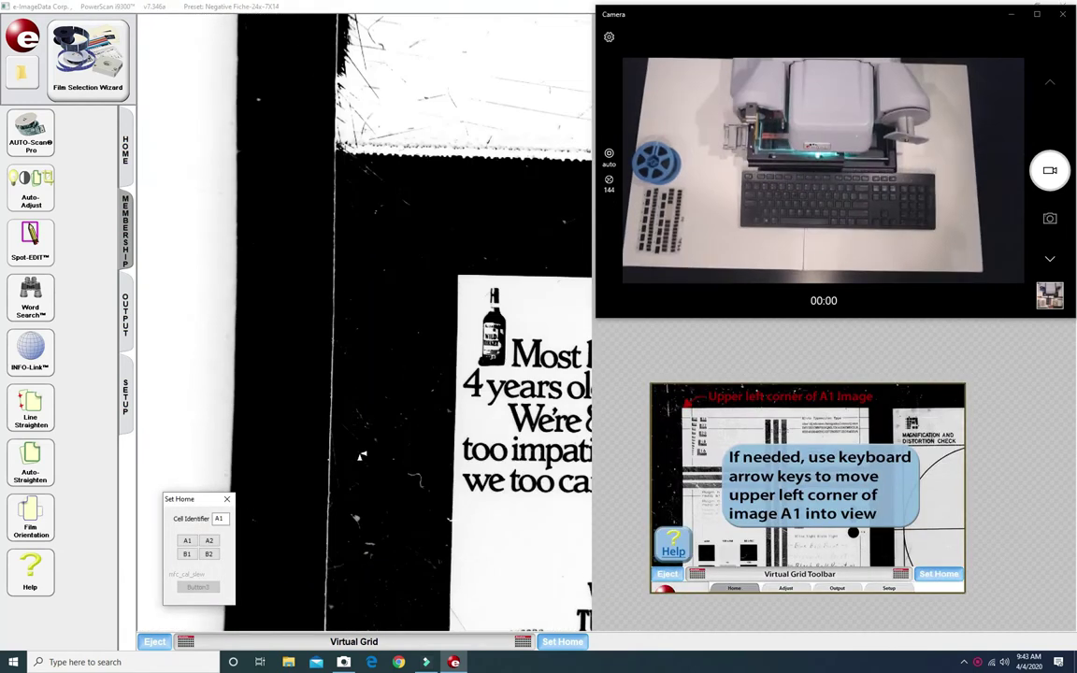
{"action": "left_click", "coordinate": [458, 278]}
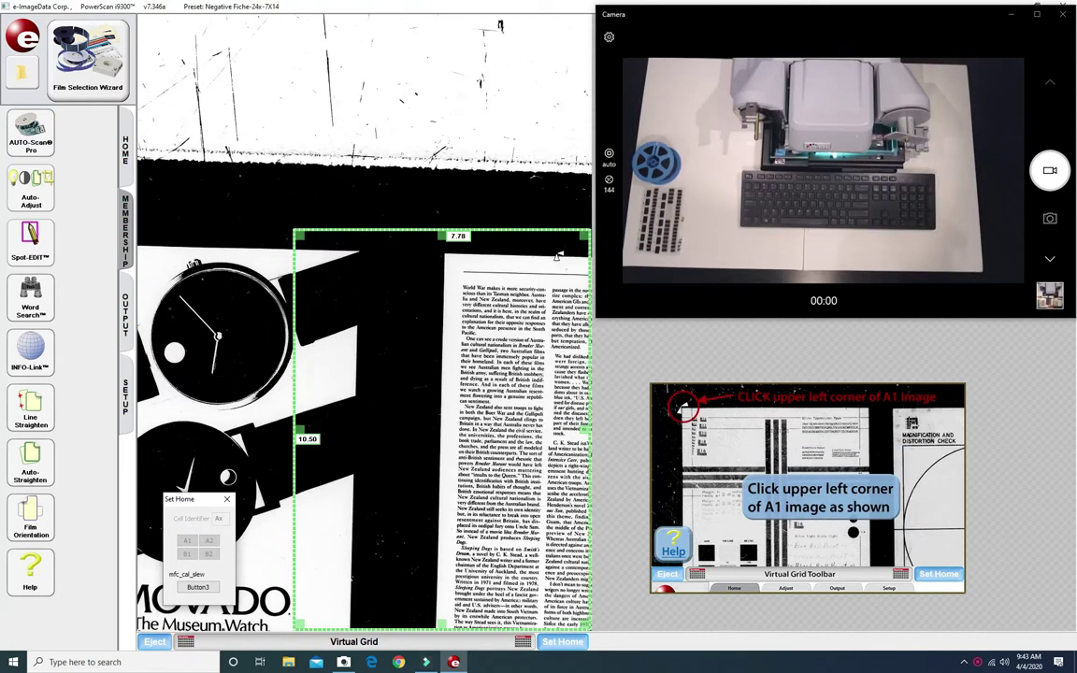
{"action": "left_click", "coordinate": [557, 255]}
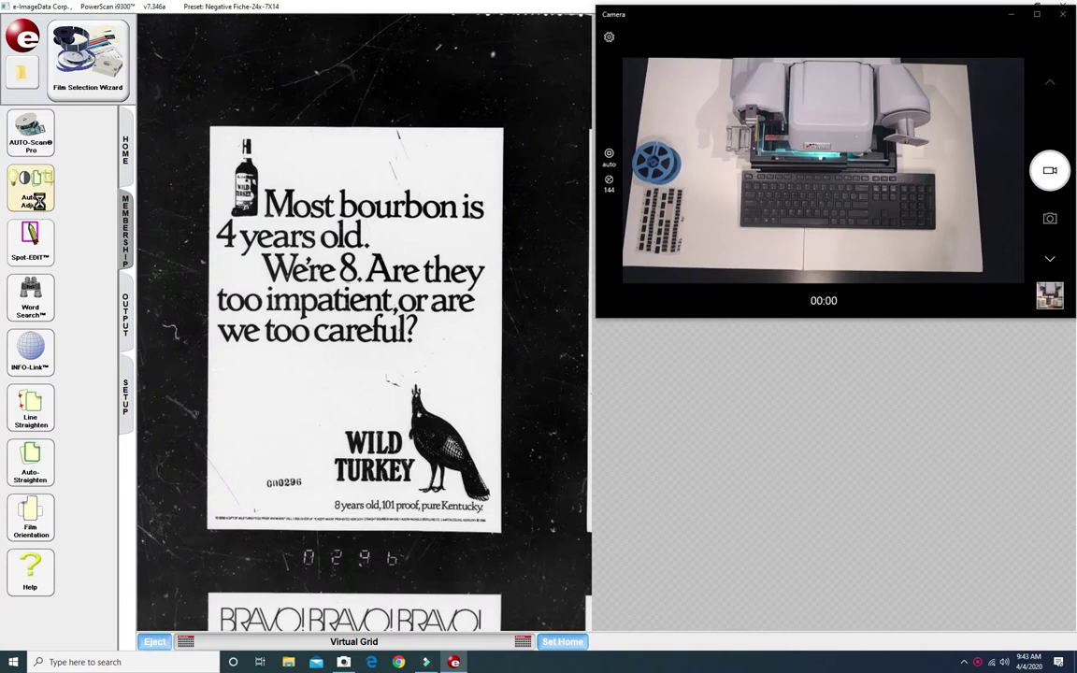
{"action": "left_click", "coordinate": [339, 641]}
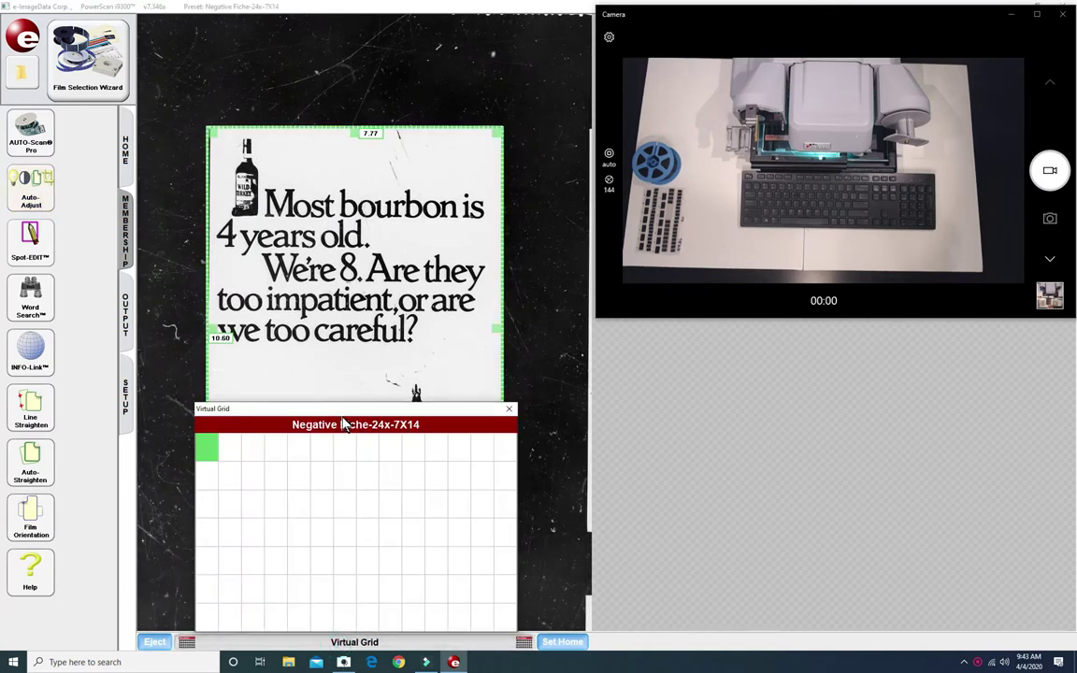
Step: Jump through grid frames F6, a bottom-row cell and the bottom-right frame, then return to A1
{"action": "left_click_drag", "start_coordinate": [344, 424], "coordinate": [772, 365]}
{"action": "left_click", "coordinate": [753, 455]}
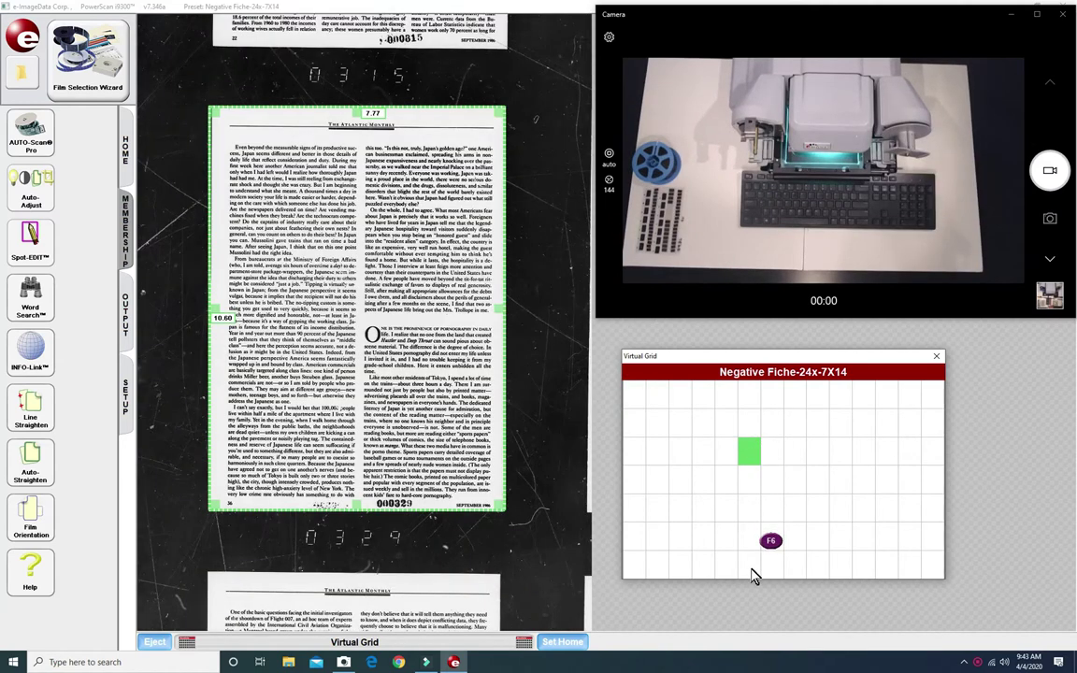
{"action": "left_click", "coordinate": [752, 569]}
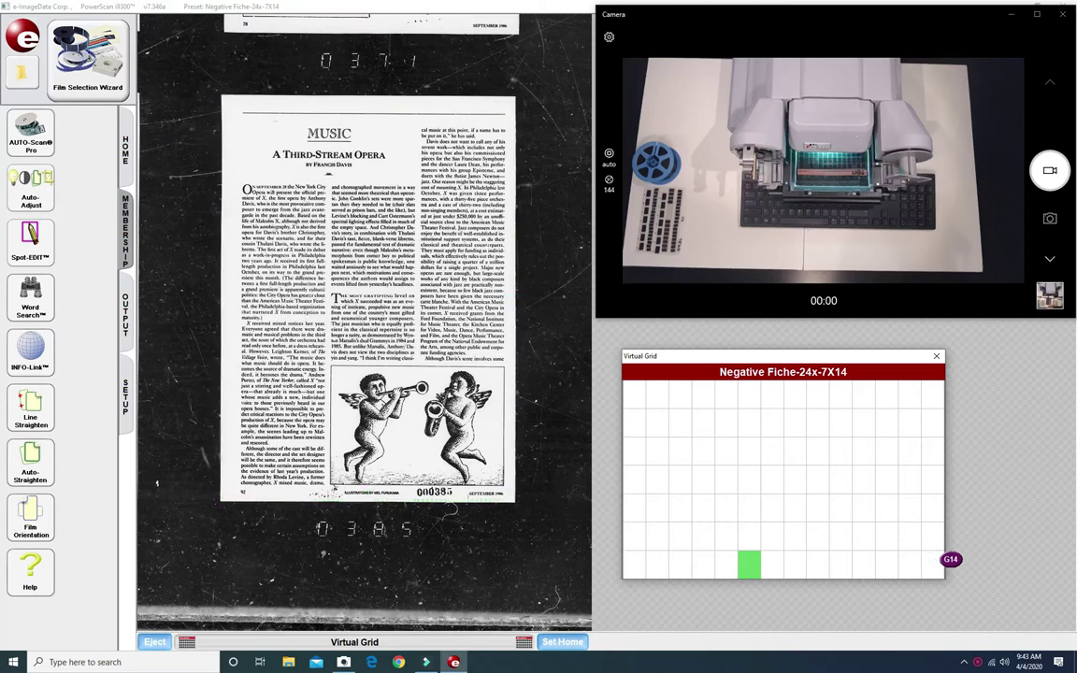
{"action": "left_click", "coordinate": [934, 567]}
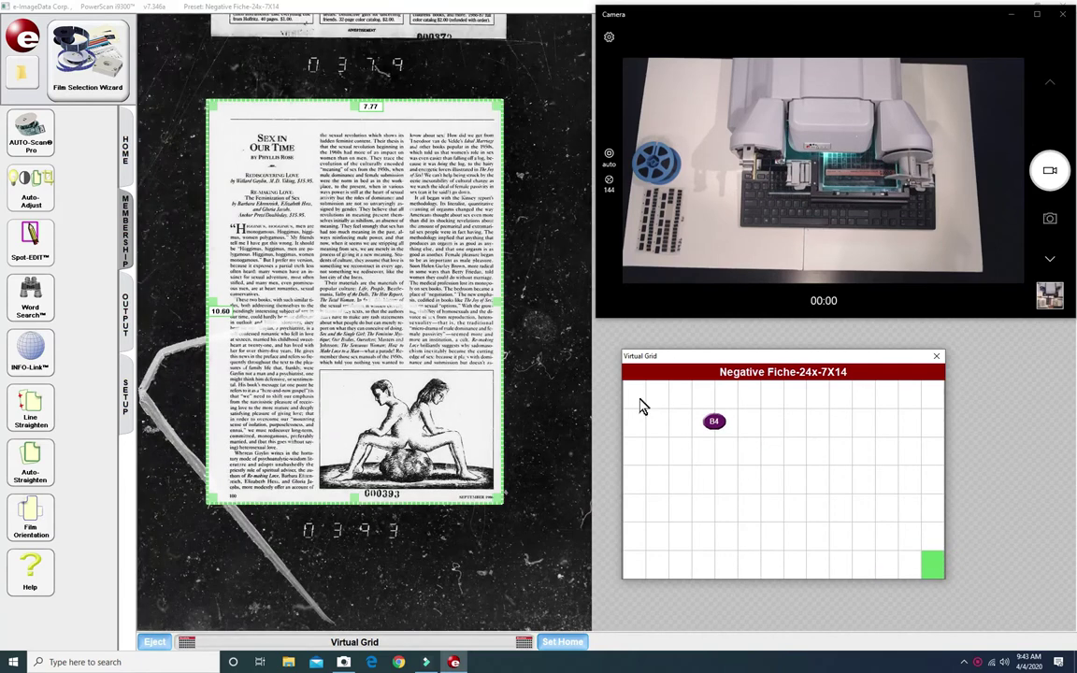
{"action": "left_click", "coordinate": [637, 400]}
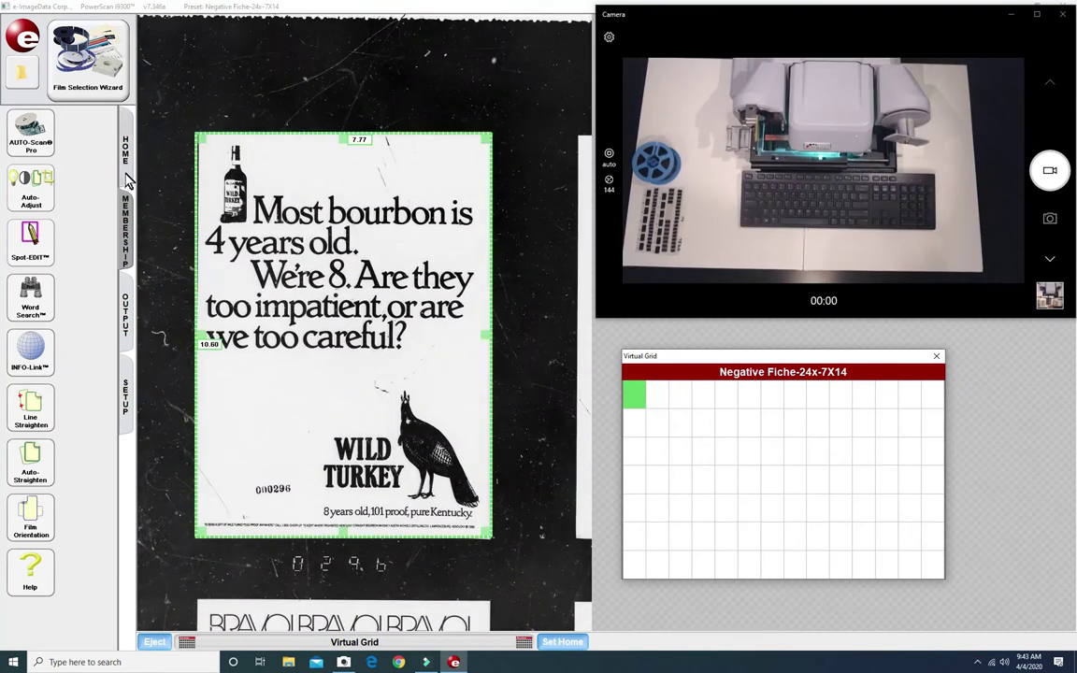
{"action": "left_click", "coordinate": [40, 154]}
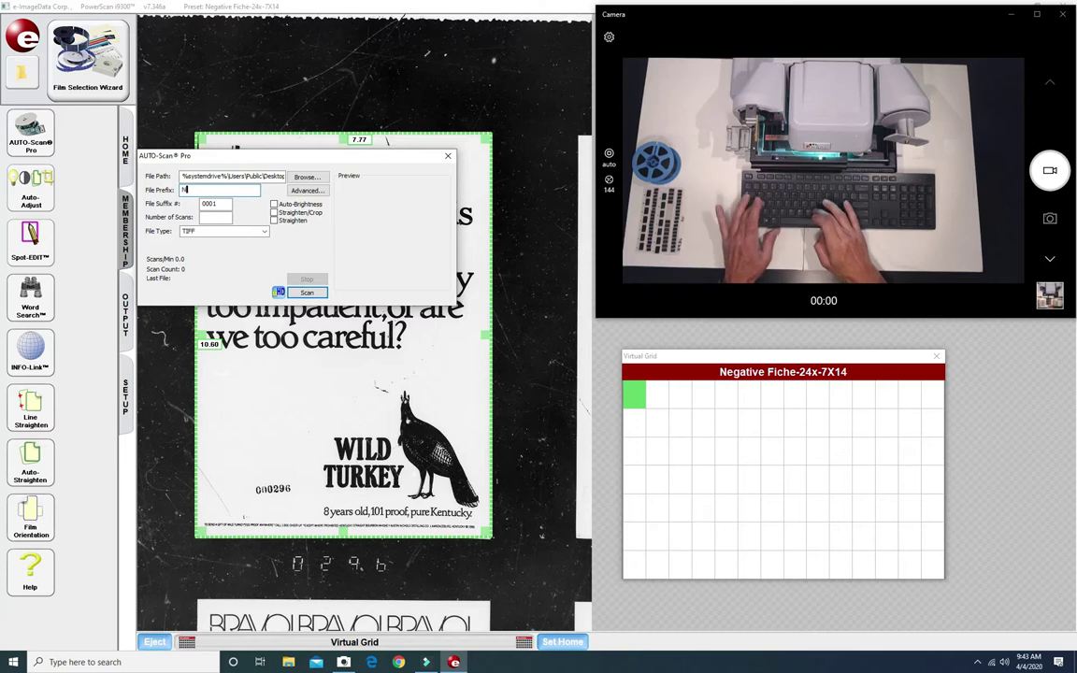
Step: Enter the file prefix 'Name the file' and choose PDF (Multipage) as the file type
{"action": "type", "text": "ame the file"}
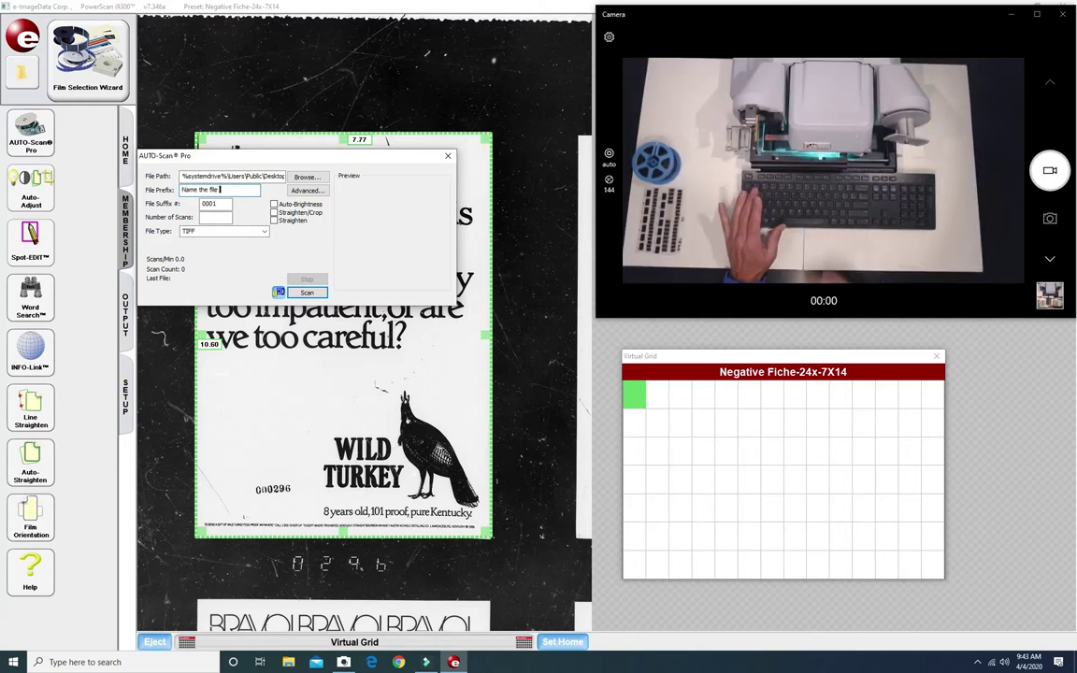
{"action": "left_click", "coordinate": [264, 230]}
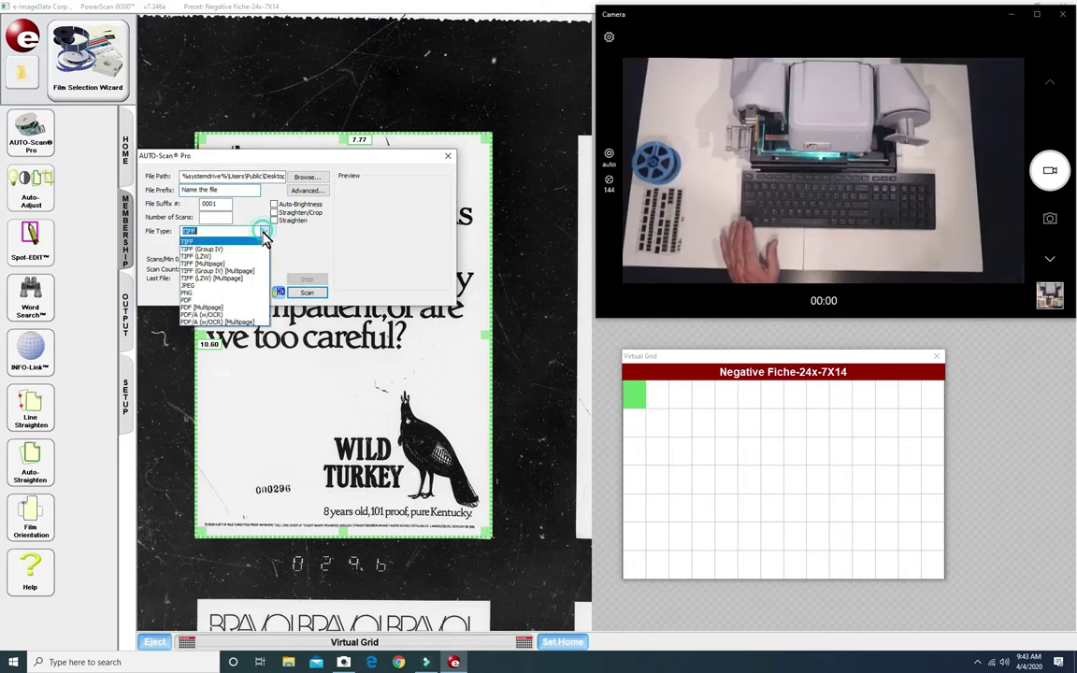
{"action": "left_click", "coordinate": [240, 308]}
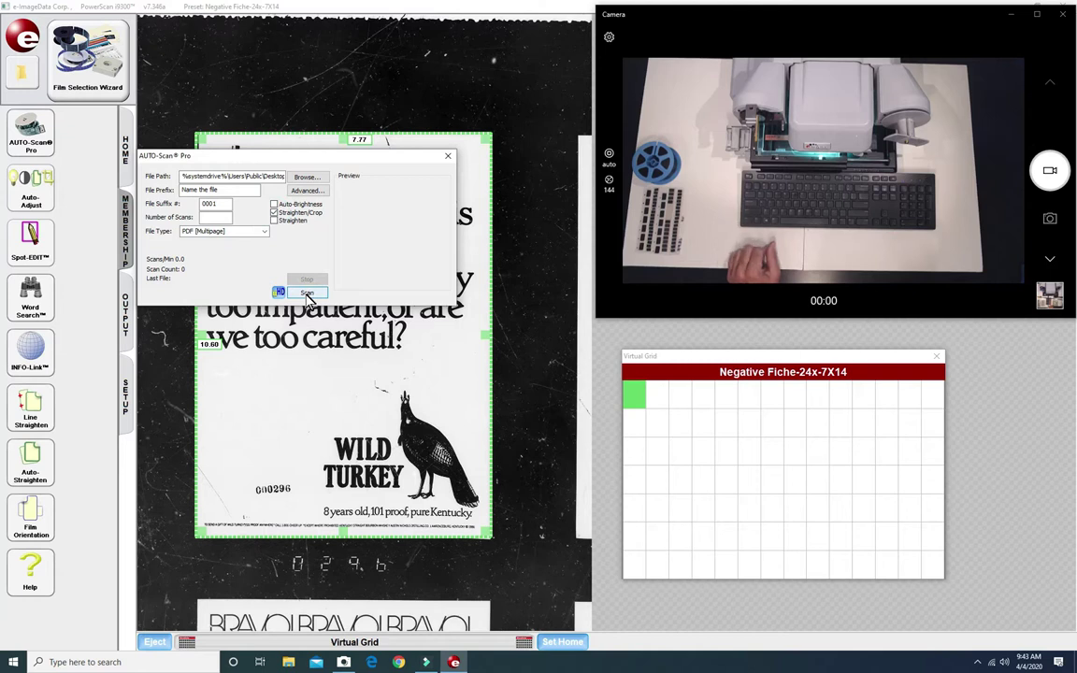
Step: Auto-scan every fiche frame, stop at 98 scans, and open My Scans showing the 51,896 KB PDF
{"action": "left_click", "coordinate": [308, 294]}
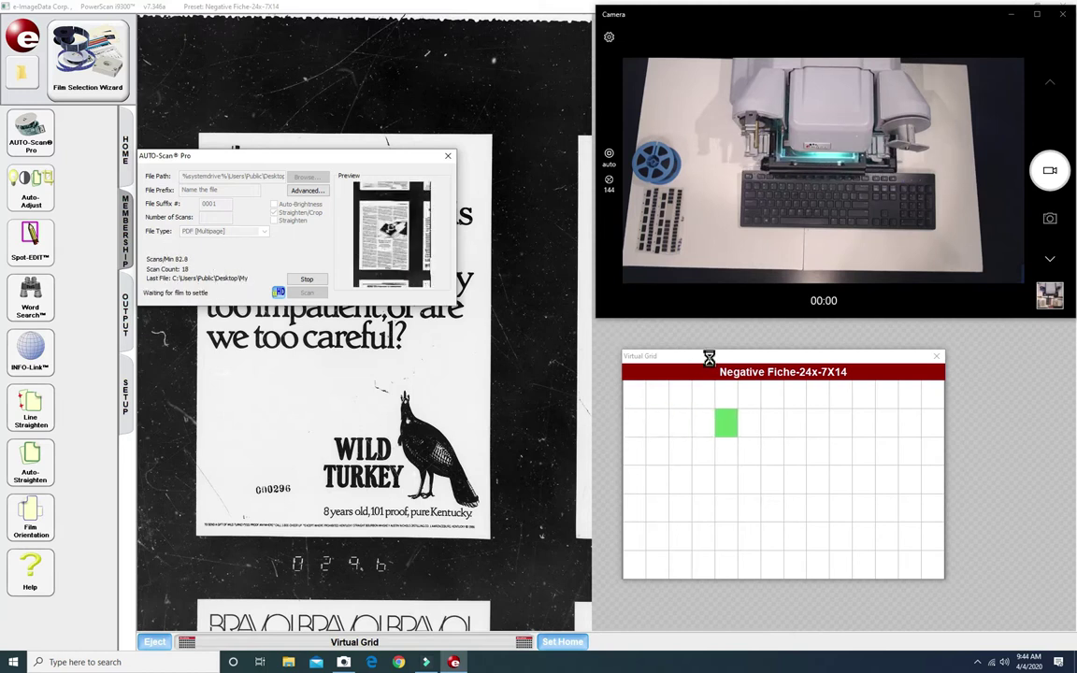
{"action": "left_click_drag", "start_coordinate": [709, 357], "coordinate": [680, 343]}
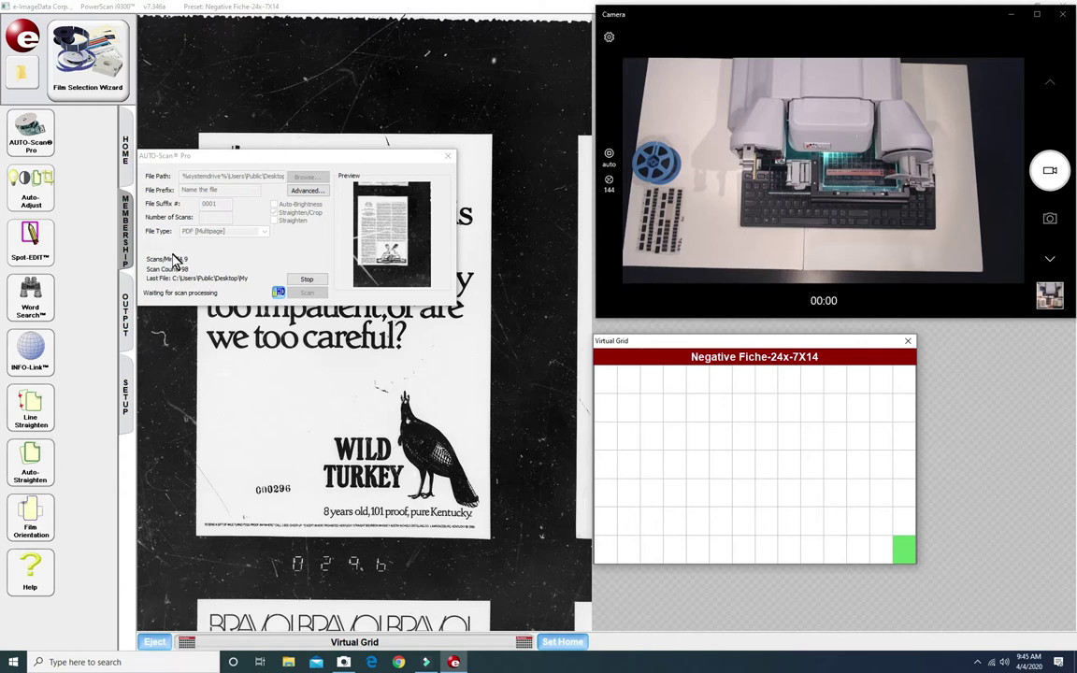
{"action": "left_click", "coordinate": [309, 281]}
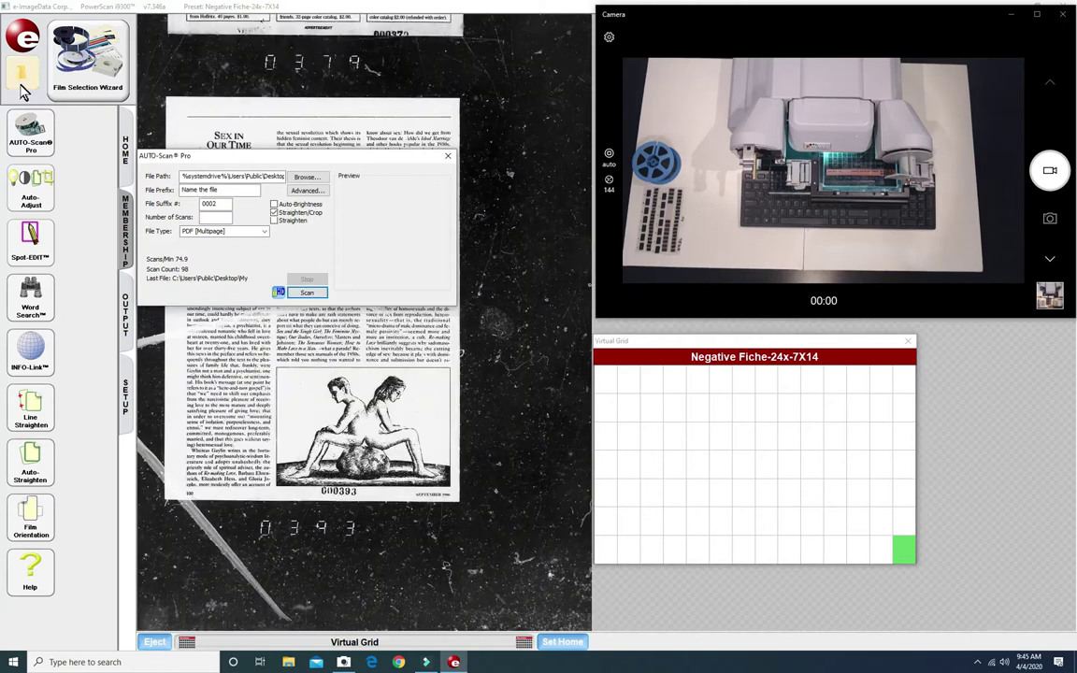
{"action": "left_click", "coordinate": [21, 75]}
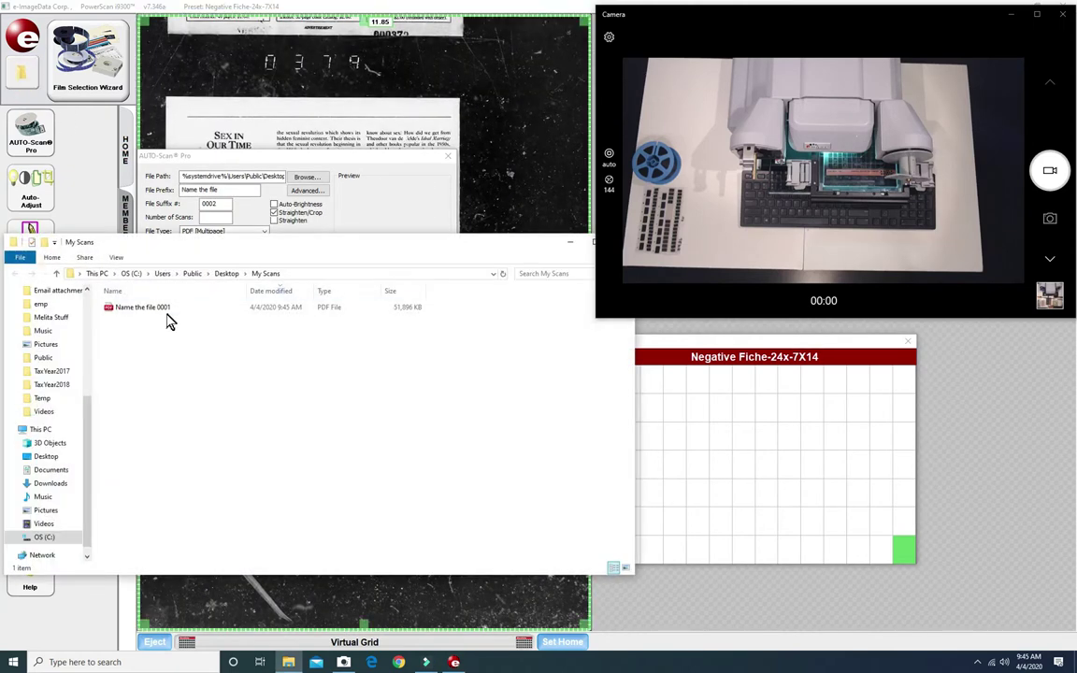
Step: Open 'Name the file 0001' in Edge and scroll through its 98 straightened magazine pages
{"action": "double_click", "coordinate": [140, 308]}
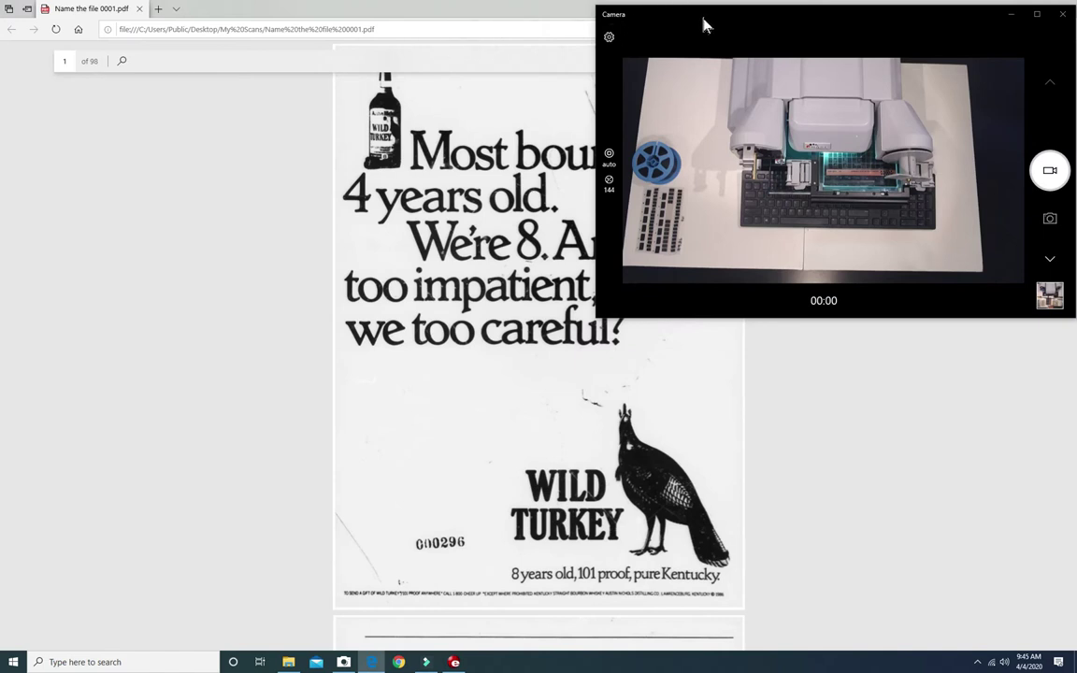
{"action": "left_click_drag", "start_coordinate": [705, 25], "coordinate": [872, 315]}
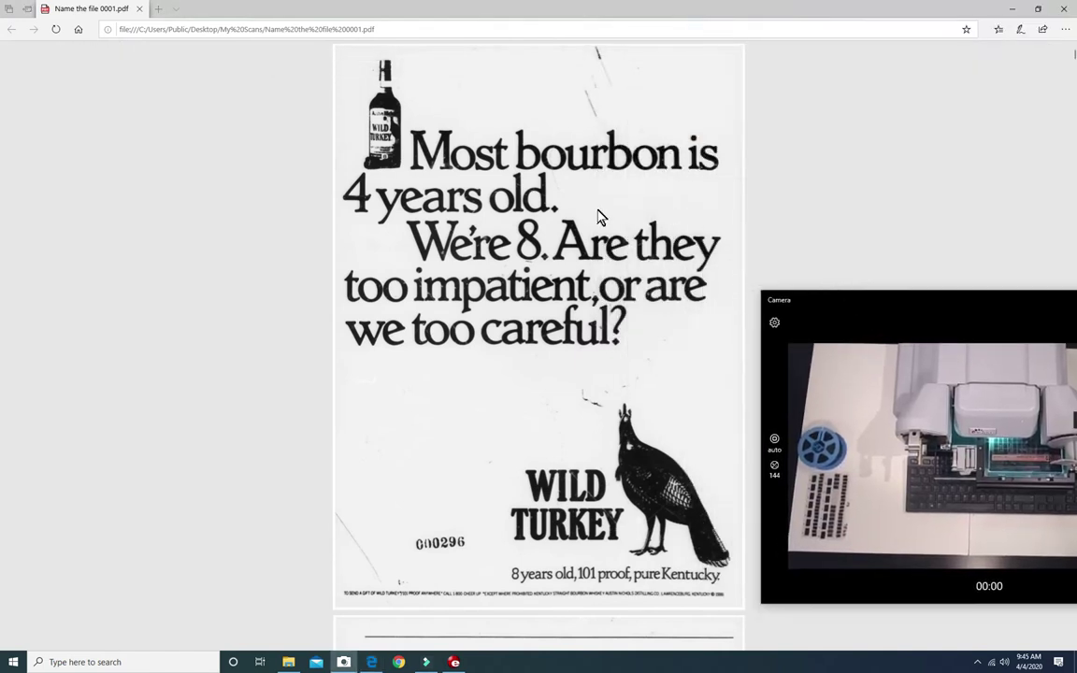
{"action": "scroll", "coordinate": [528, 178], "scroll_direction": "down", "scroll_amount": 10}
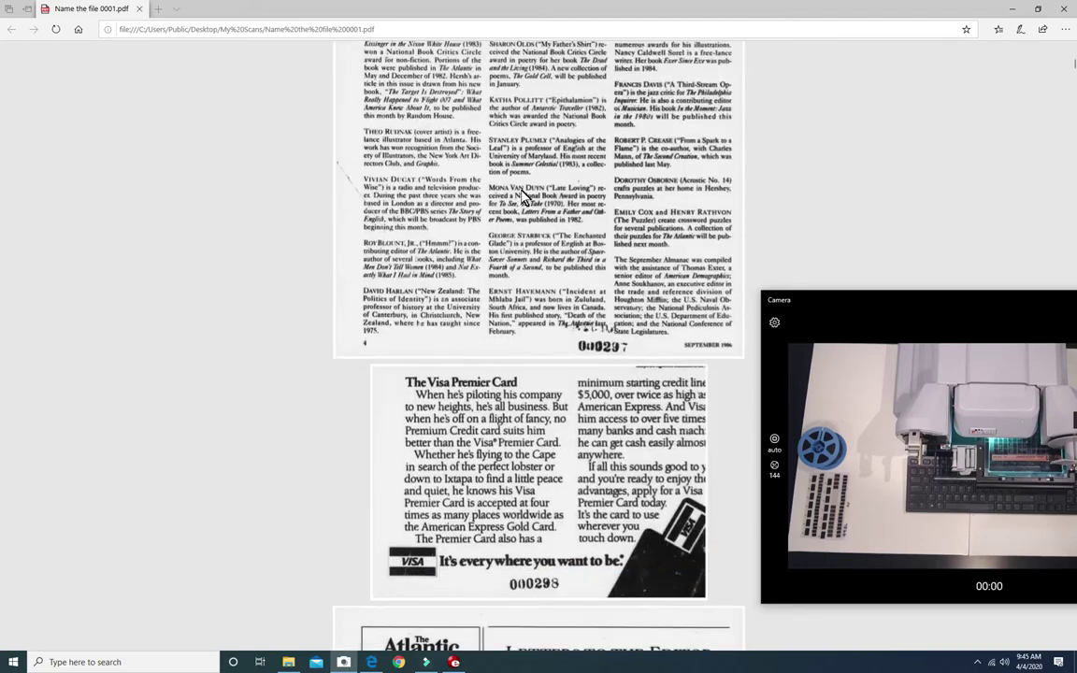
{"action": "scroll", "coordinate": [524, 197], "scroll_direction": "down", "scroll_amount": 10}
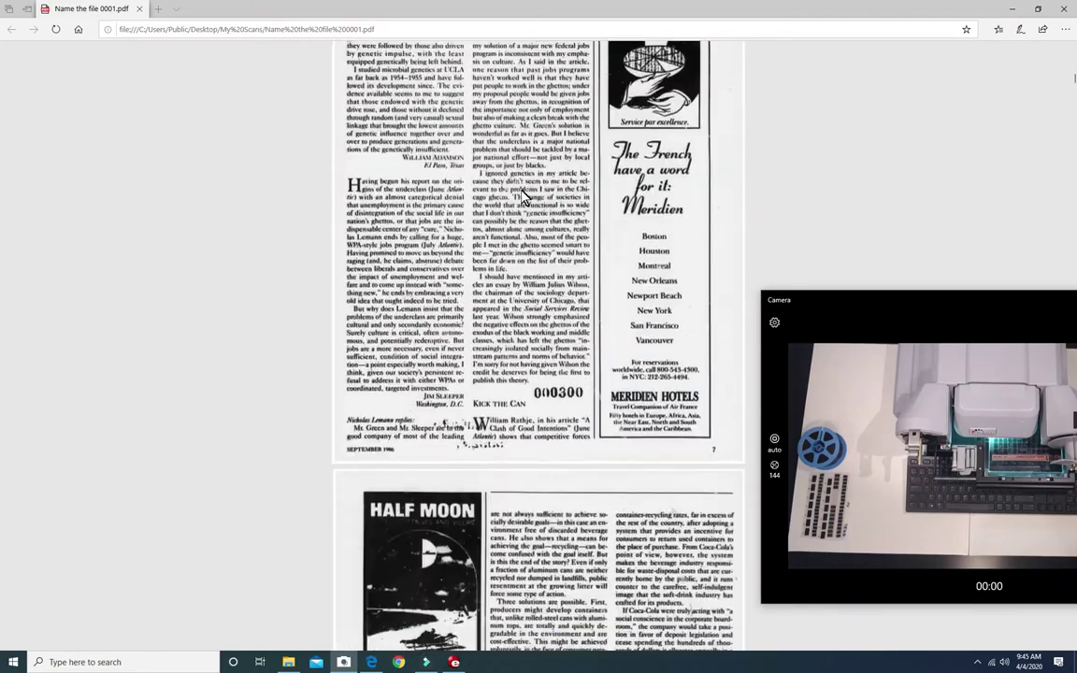
{"action": "scroll", "coordinate": [525, 196], "scroll_direction": "down", "scroll_amount": 10}
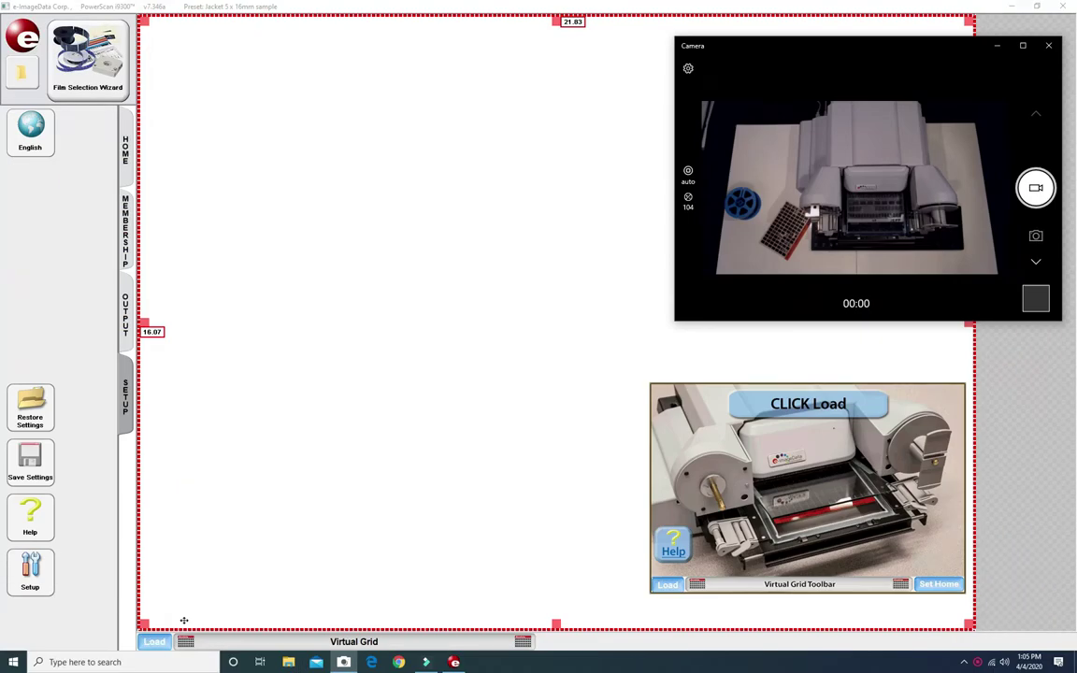
Step: Load the jacket fiche and set AUTO-Scan Pro to save 'Name the file' as PDF [Multipage]
{"action": "left_click", "coordinate": [260, 496]}
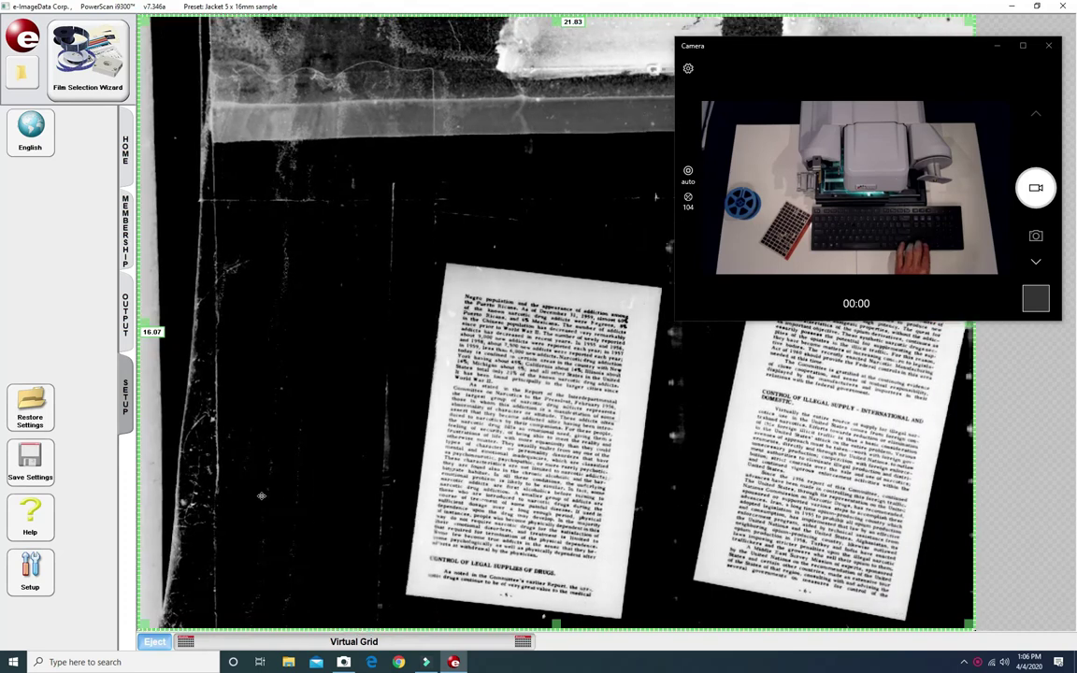
{"action": "type", "text": "Name"}
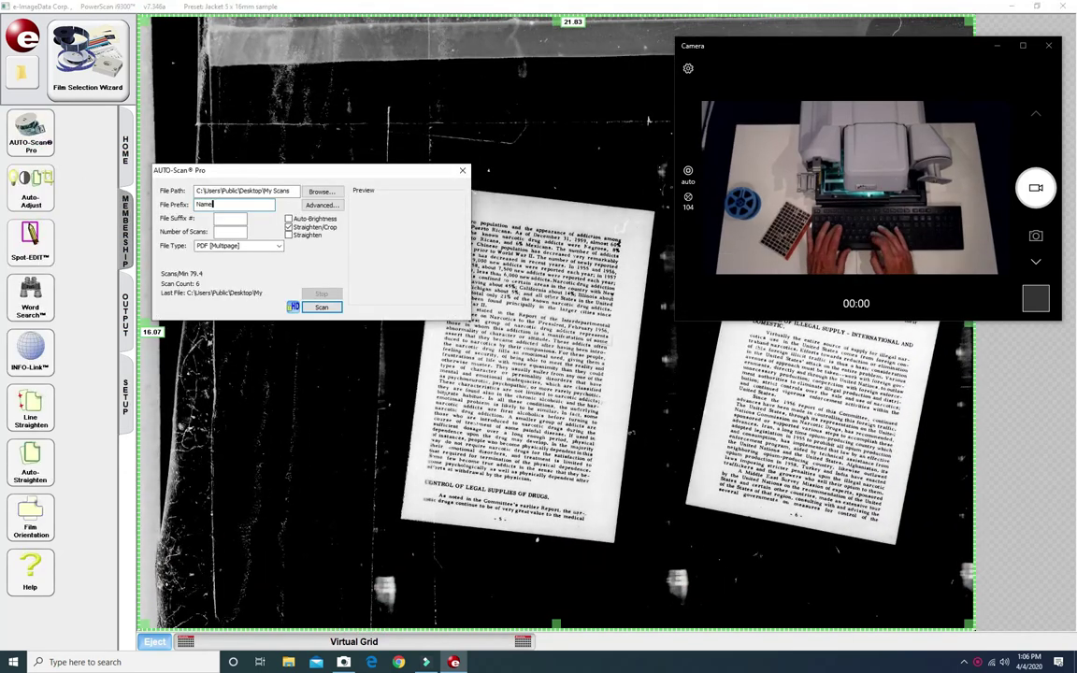
{"action": "type", "text": " the file"}
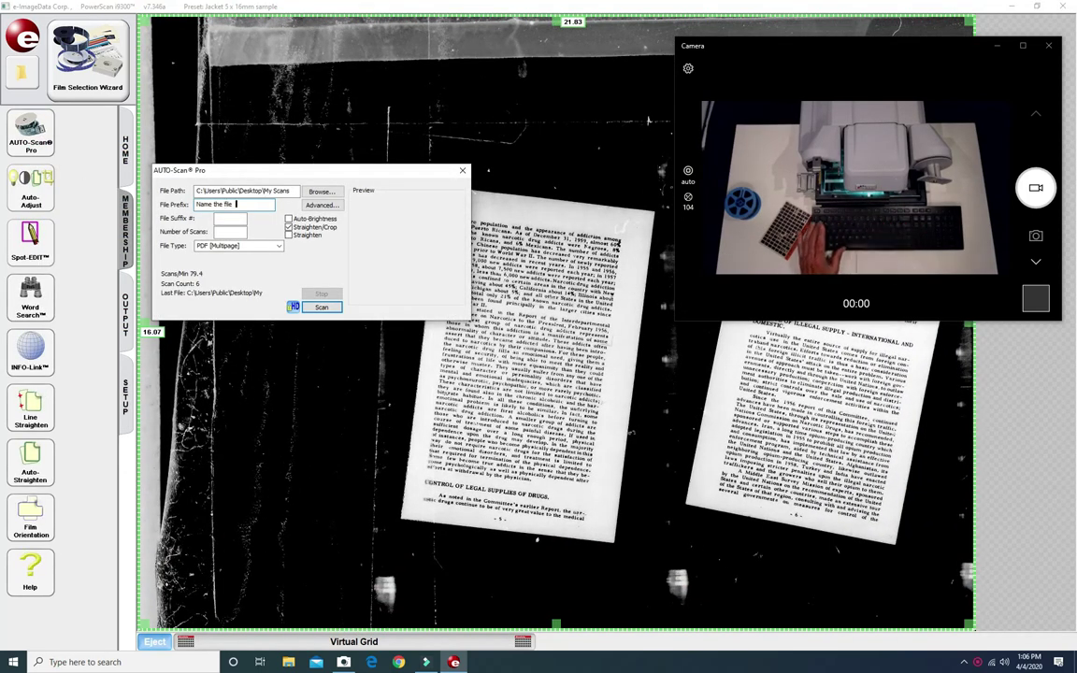
{"action": "left_click", "coordinate": [280, 248]}
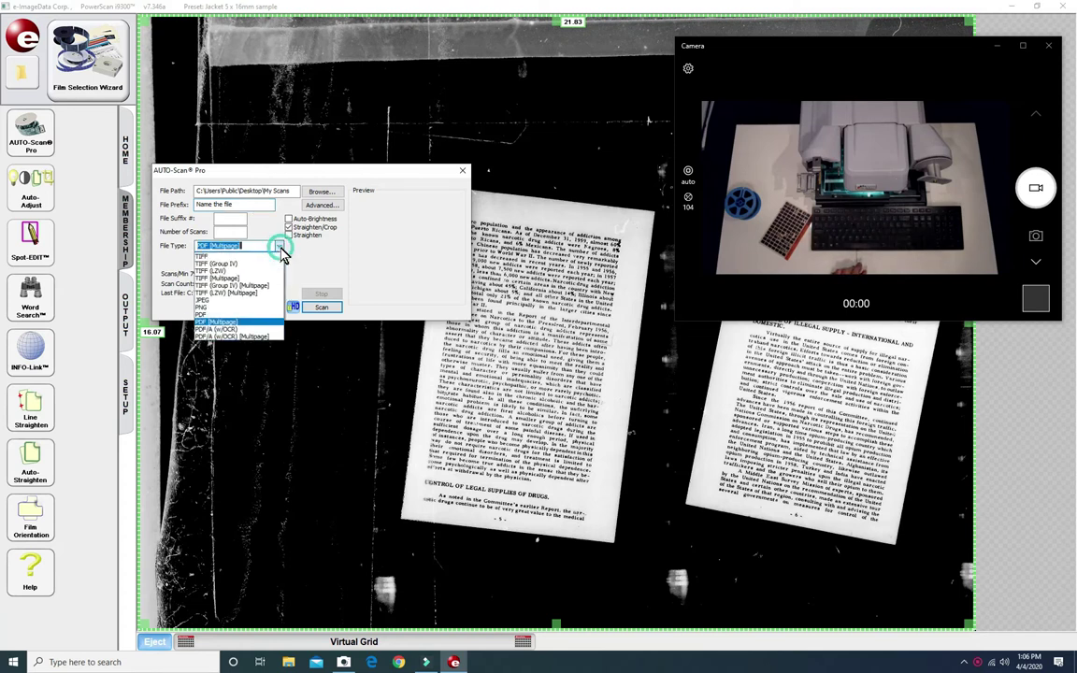
{"action": "left_click", "coordinate": [245, 323]}
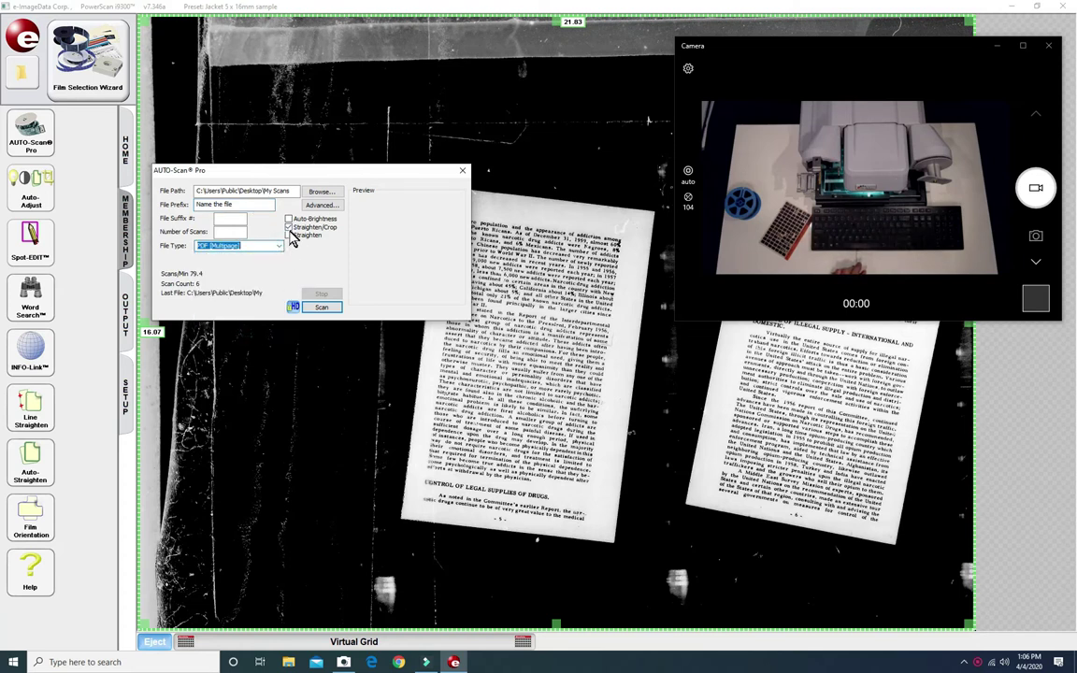
Step: Run the jacket fiche auto-scan while watching the Virtual Grid, stopping it at 20 scans
{"action": "left_click", "coordinate": [322, 308]}
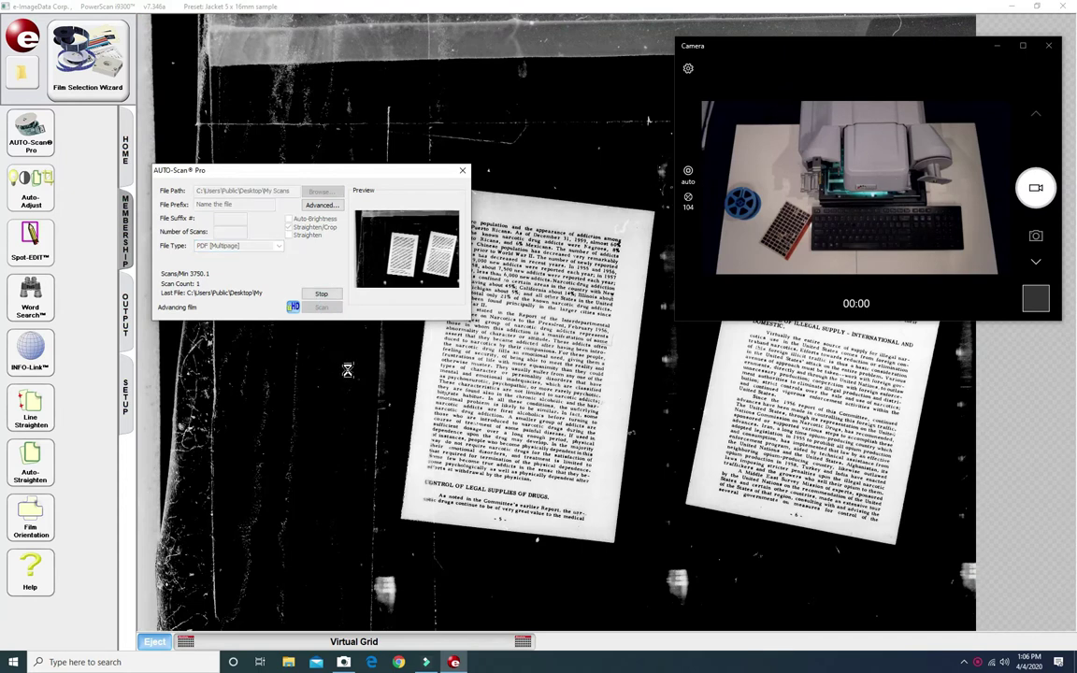
{"action": "left_click", "coordinate": [378, 640]}
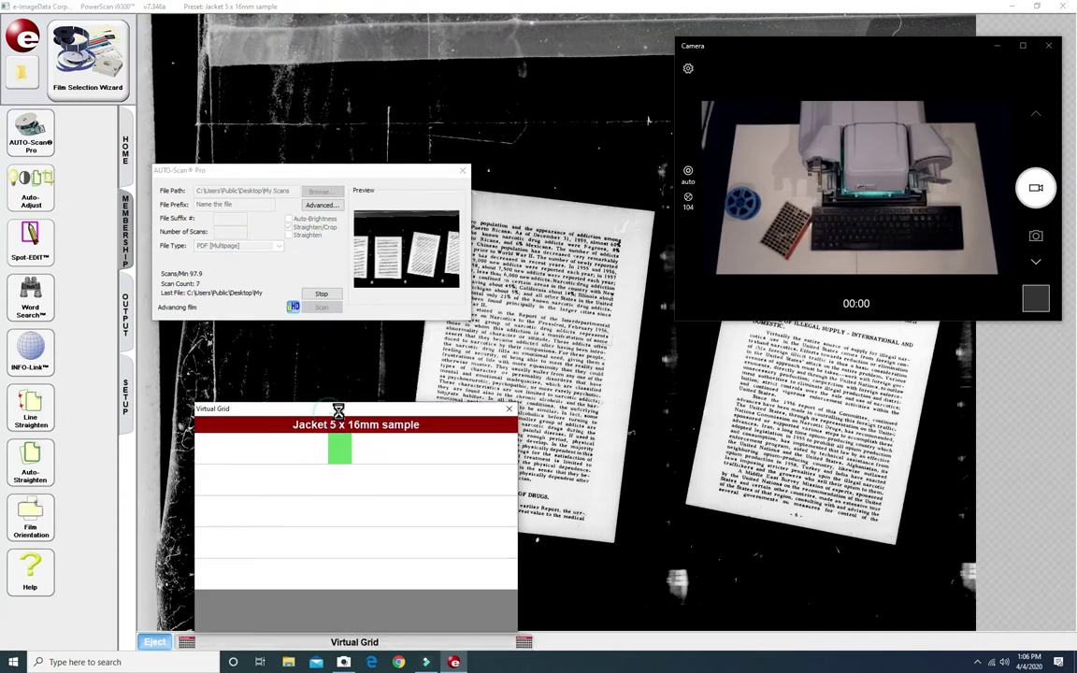
{"action": "left_click_drag", "start_coordinate": [311, 411], "coordinate": [230, 379]}
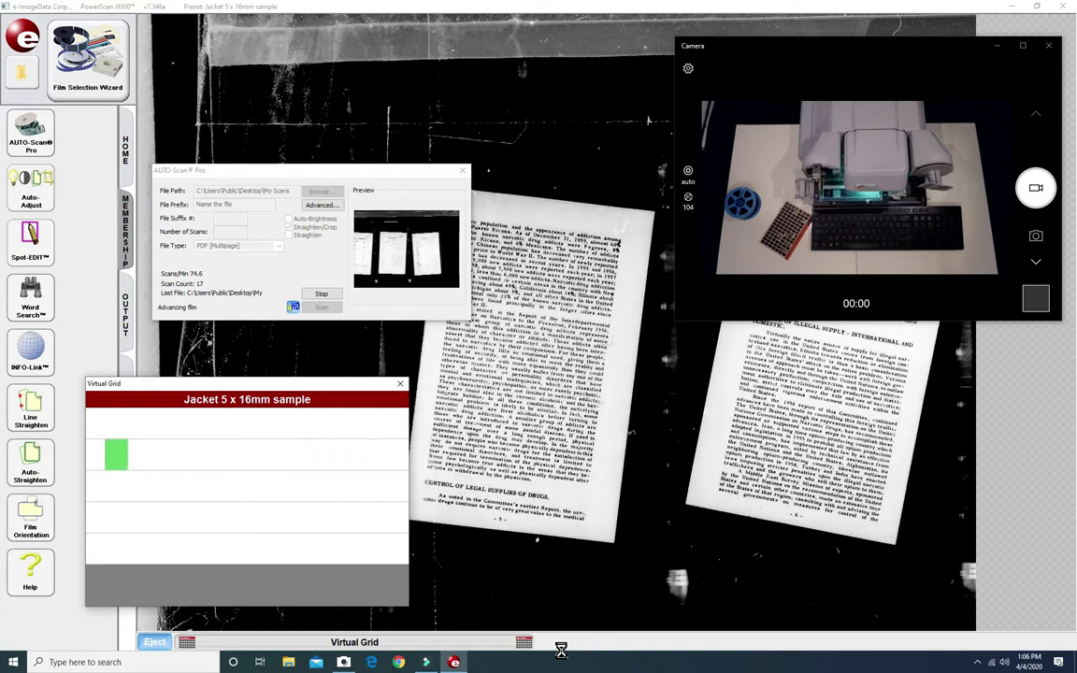
{"action": "left_click", "coordinate": [329, 294]}
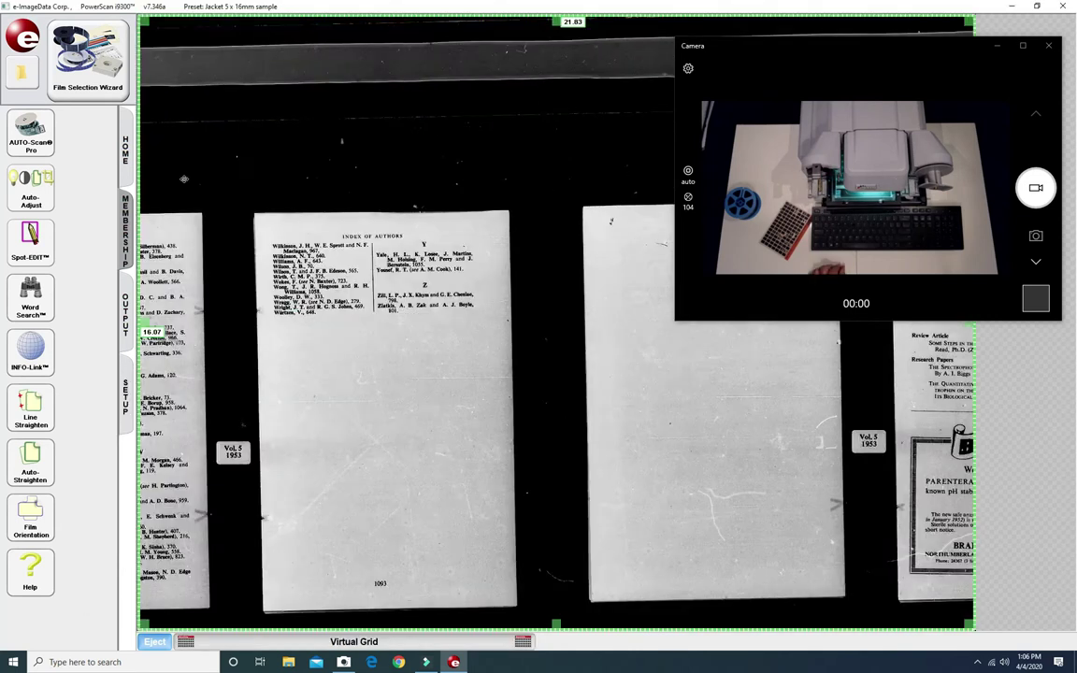
Step: Open the 'Name the file' PDF from My Scans and scroll through its 21 pages in Edge
{"action": "left_click", "coordinate": [22, 72]}
{"action": "left_click", "coordinate": [150, 307]}
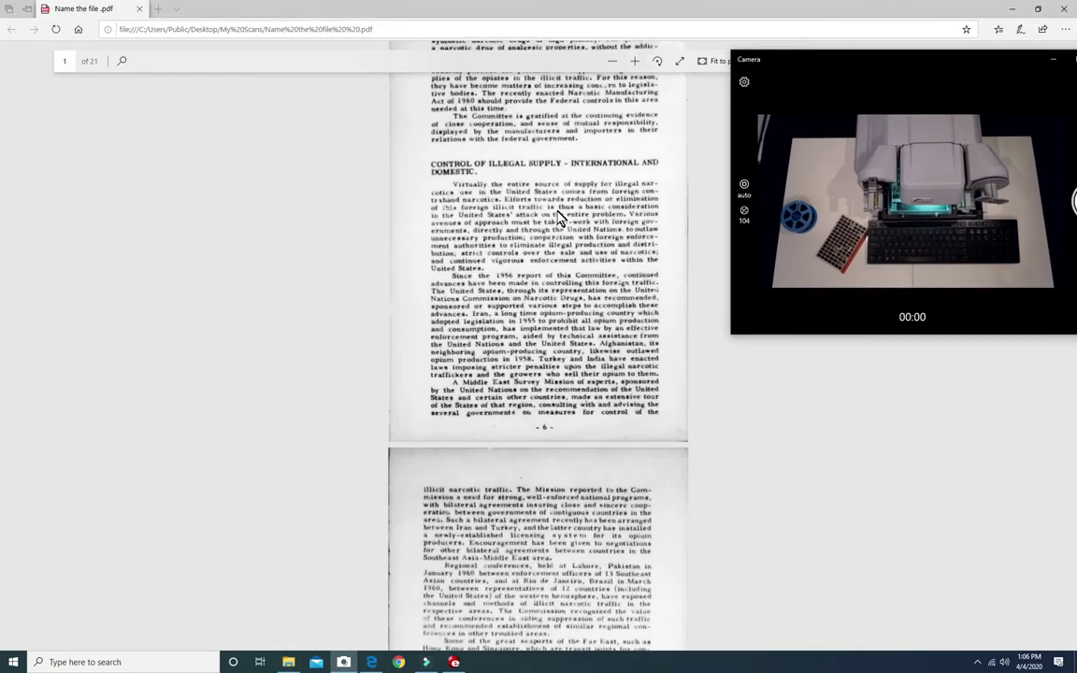
{"action": "scroll", "coordinate": [558, 215], "scroll_direction": "down", "scroll_amount": 15}
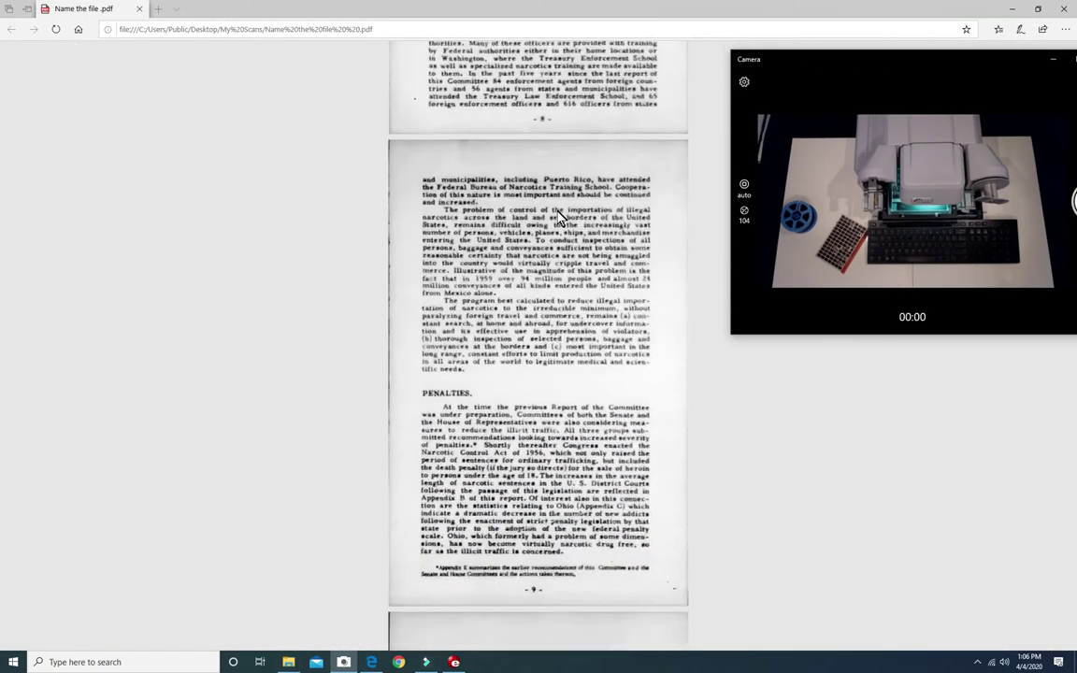
{"action": "scroll", "coordinate": [558, 215], "scroll_direction": "down", "scroll_amount": 15}
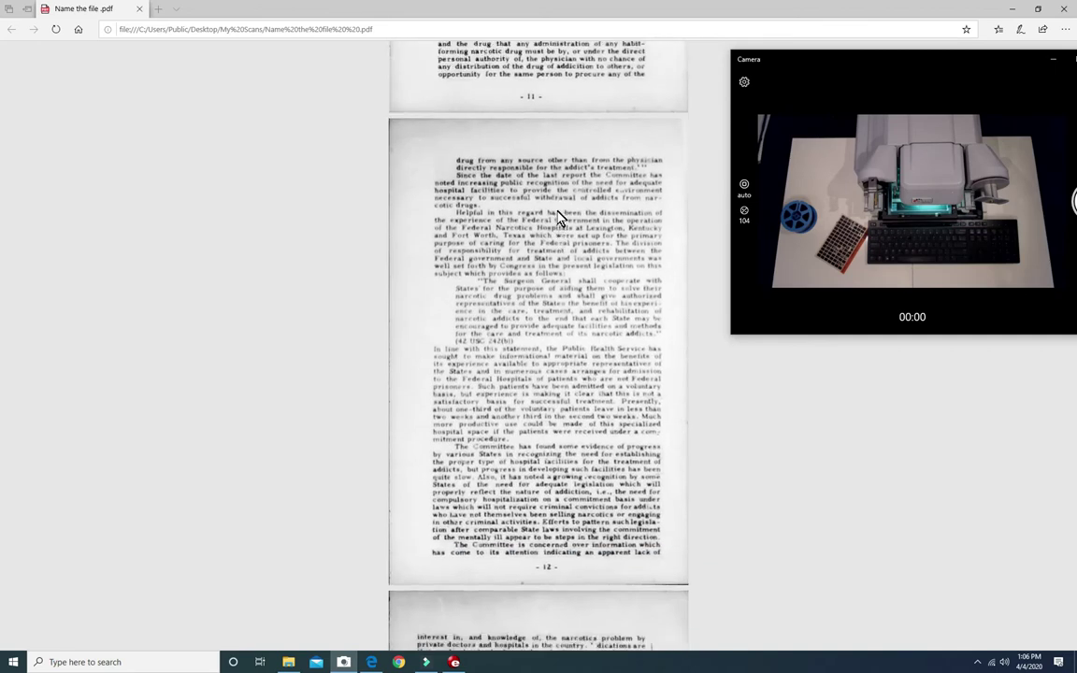
{"action": "scroll", "coordinate": [558, 215], "scroll_direction": "down", "scroll_amount": 5}
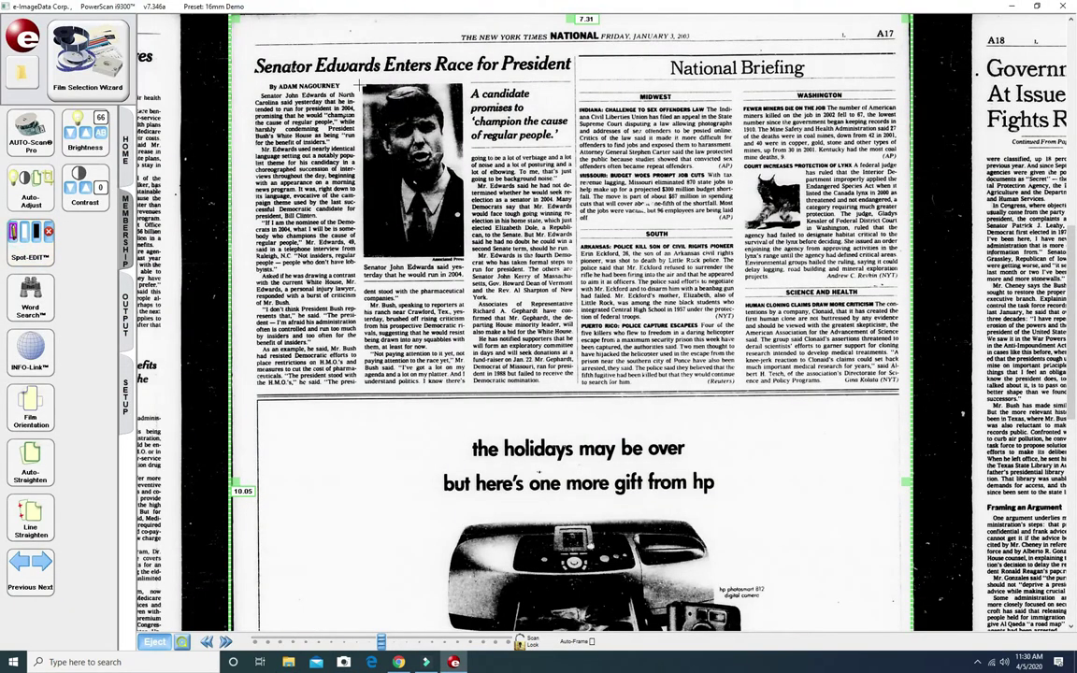
Step: Brighten only the boxed Edwards photo on the newspaper page
{"action": "left_click_drag", "start_coordinate": [358, 84], "coordinate": [468, 261]}
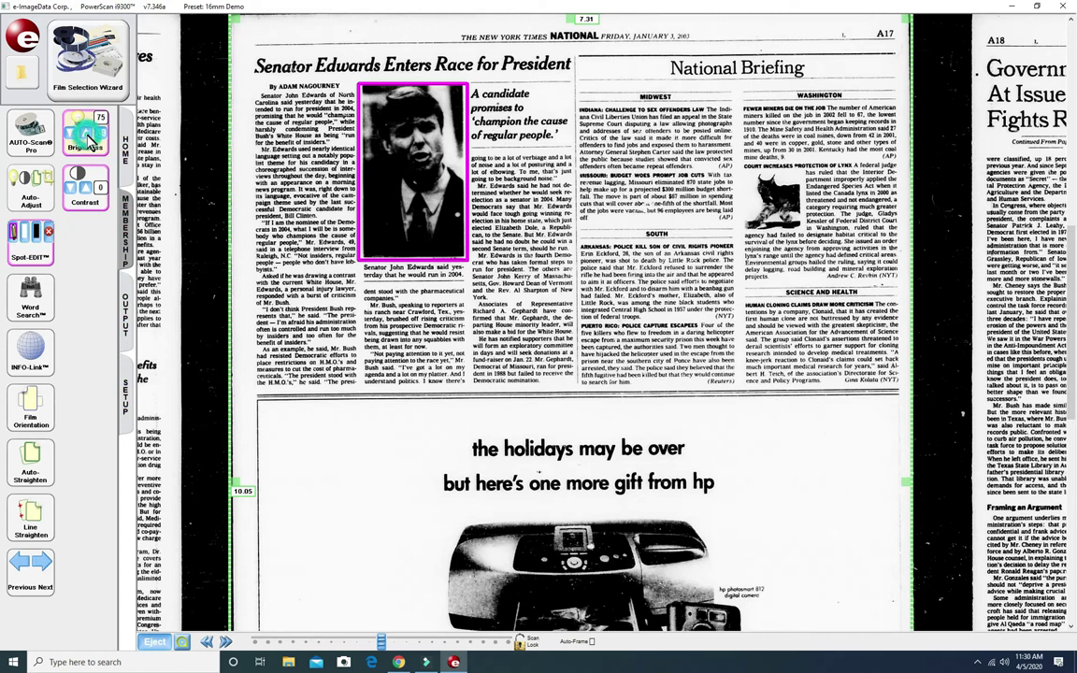
{"action": "left_click", "coordinate": [89, 139]}
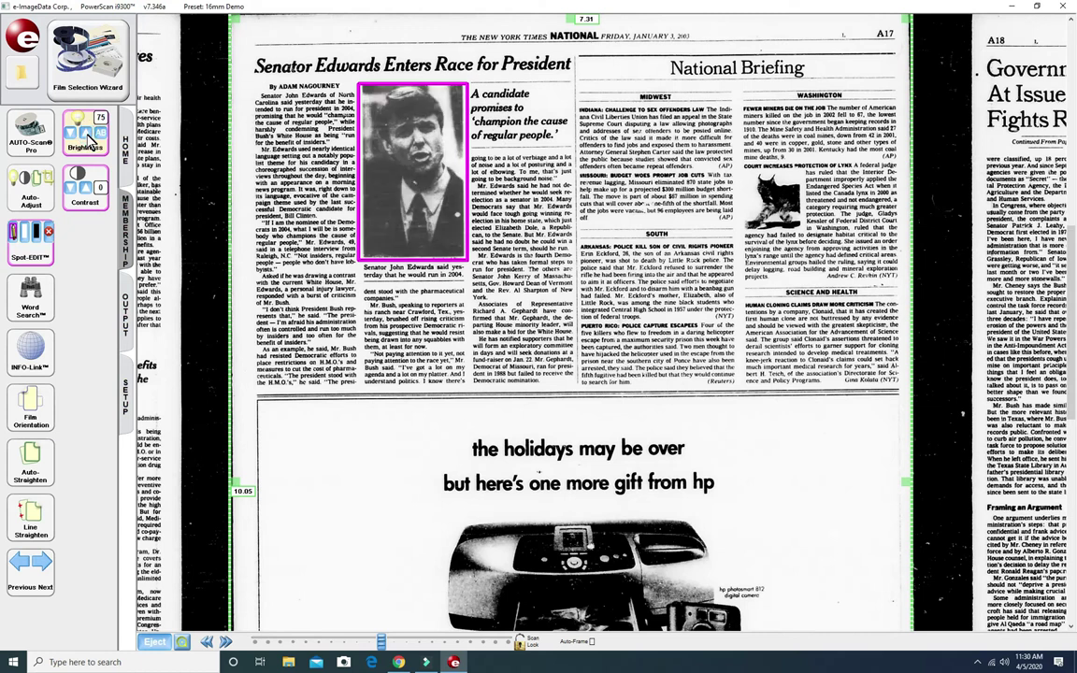
{"action": "left_click", "coordinate": [16, 240]}
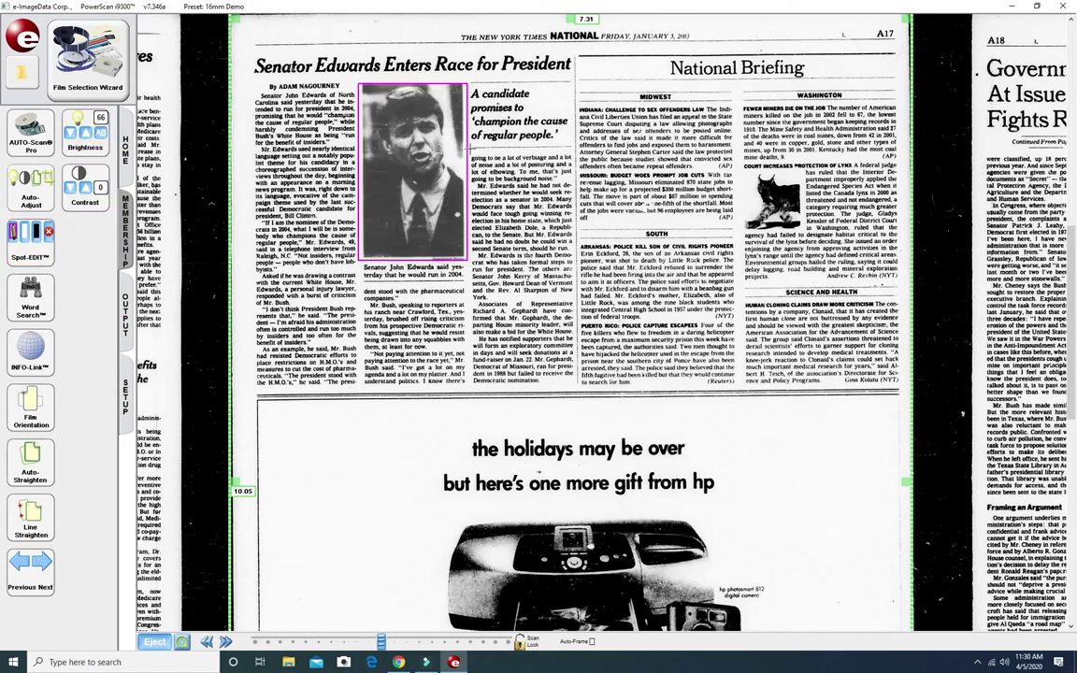
Step: Erase the pull quote beside the photo to blank white, then mark the 'Senator Edwards' headline
{"action": "left_click_drag", "start_coordinate": [487, 142], "coordinate": [568, 145]}
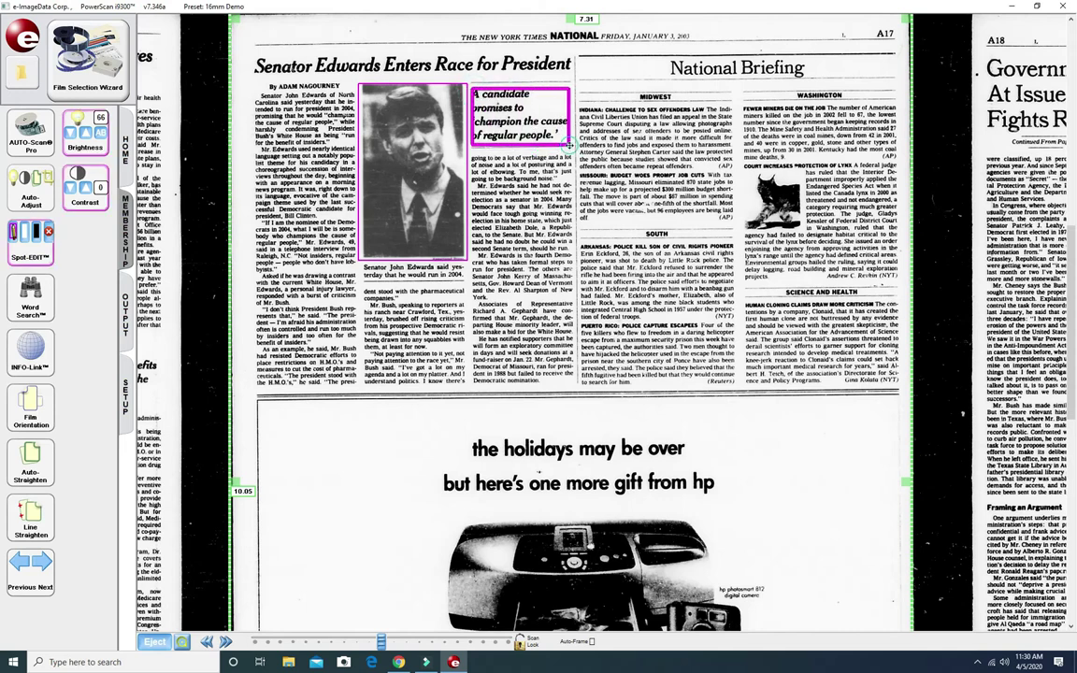
{"action": "left_click", "coordinate": [26, 240]}
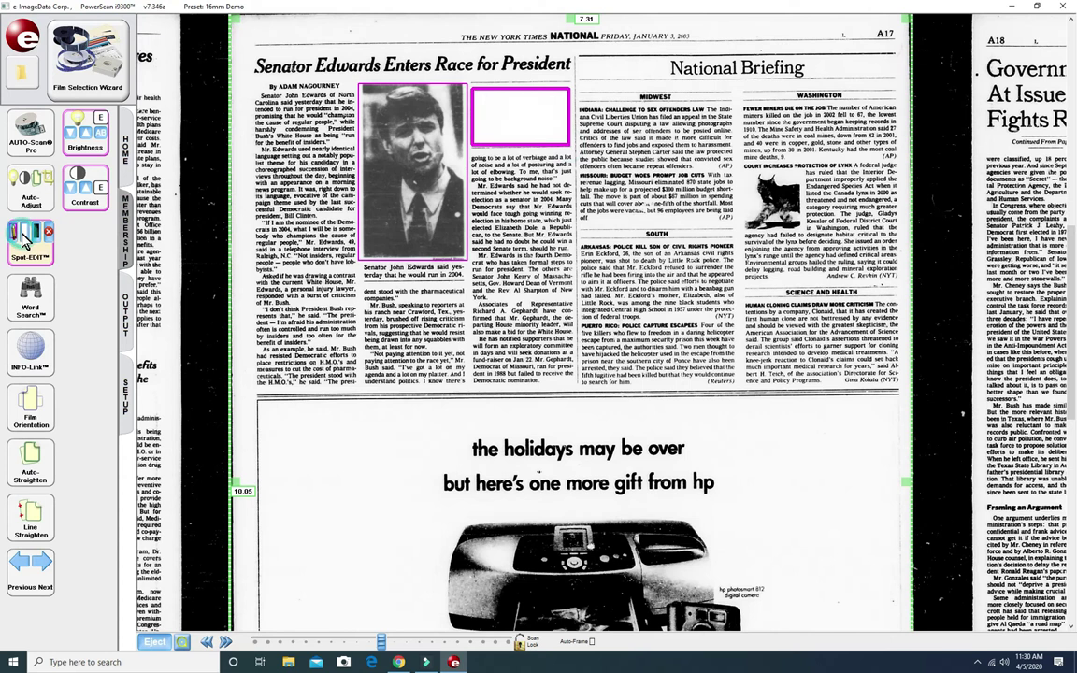
{"action": "left_click", "coordinate": [15, 237]}
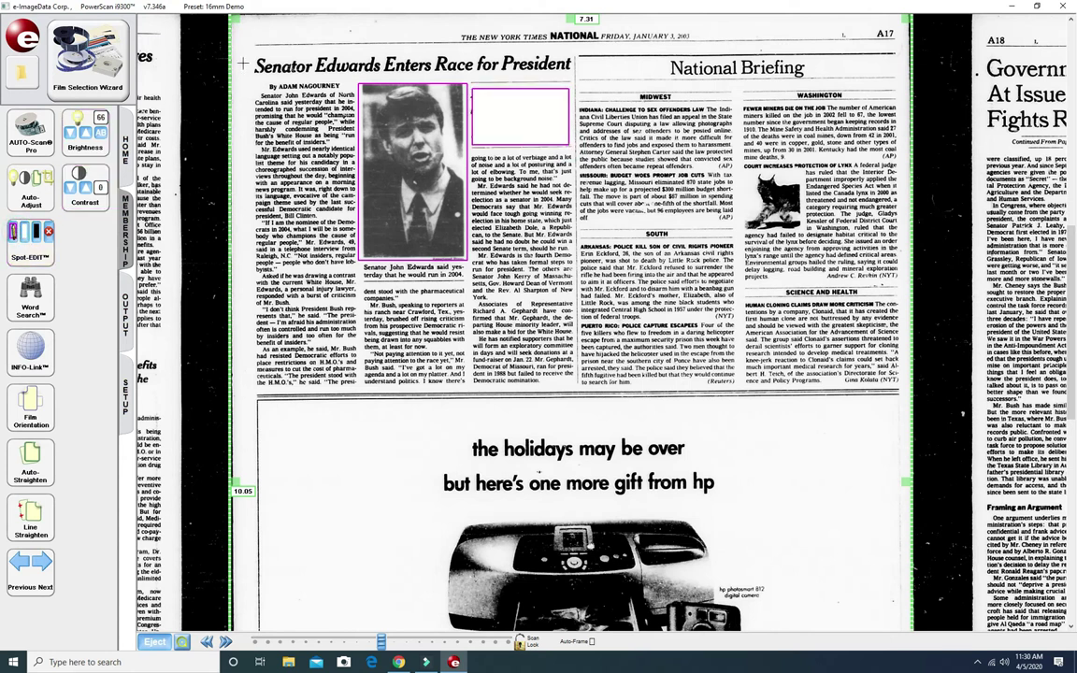
{"action": "left_click_drag", "start_coordinate": [253, 56], "coordinate": [383, 77]}
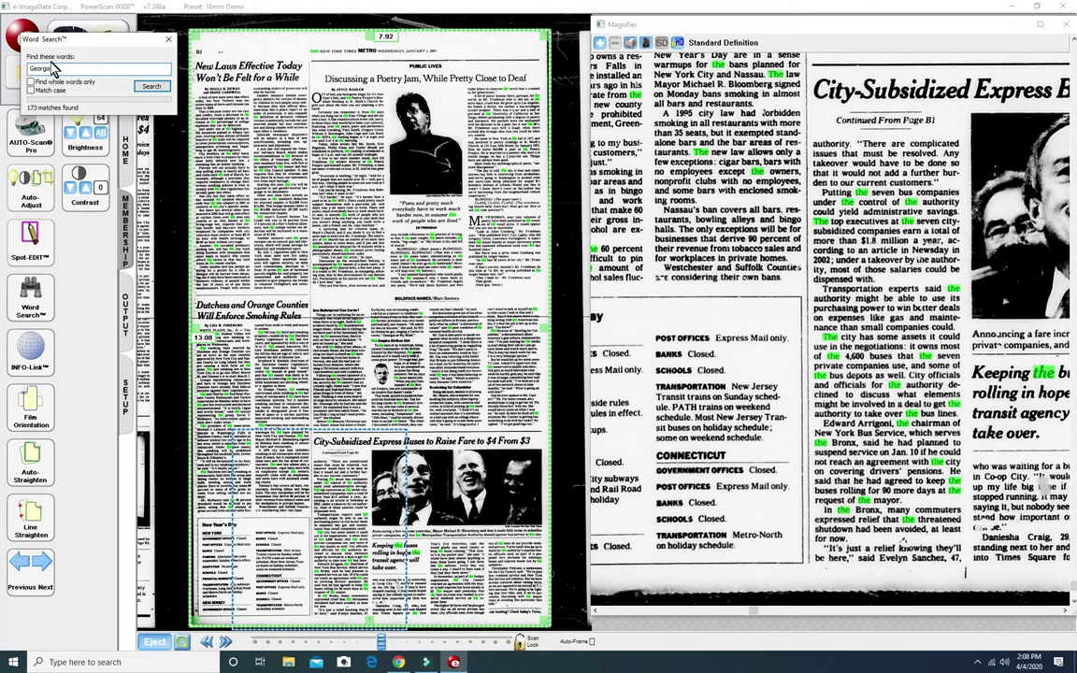
Step: Run a Word Search for 'Georgia', narrowing the results to 1 match
{"action": "left_click", "coordinate": [147, 87]}
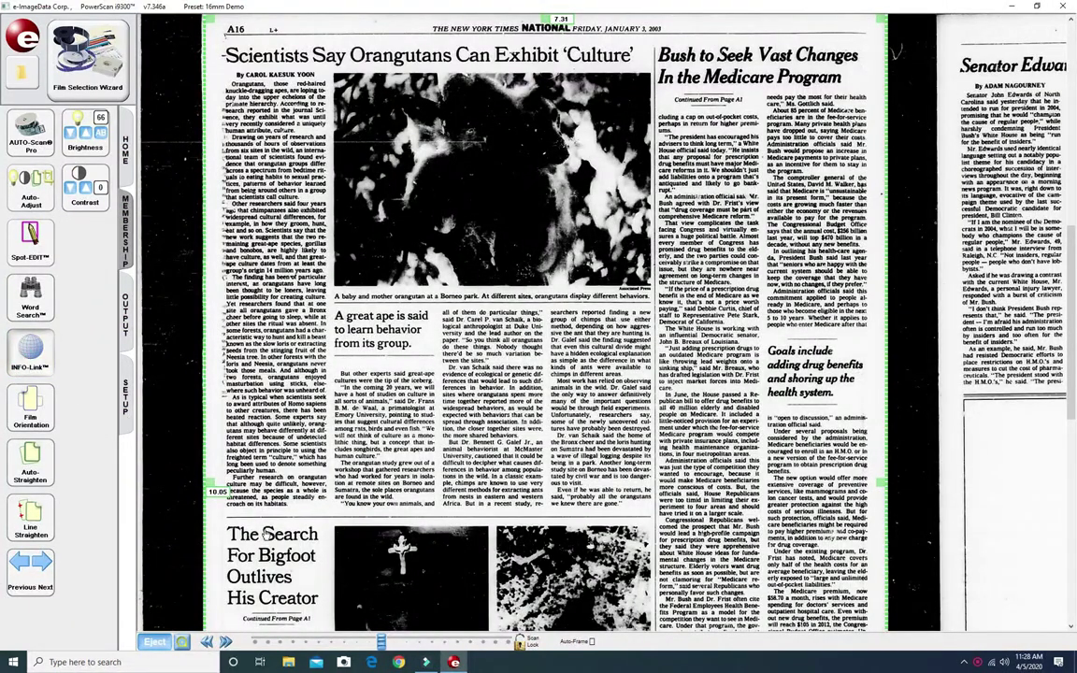
Step: Use INFO-Link to look up Bigfoot on Wikipedia and Medicare on Google
{"action": "left_click", "coordinate": [291, 553]}
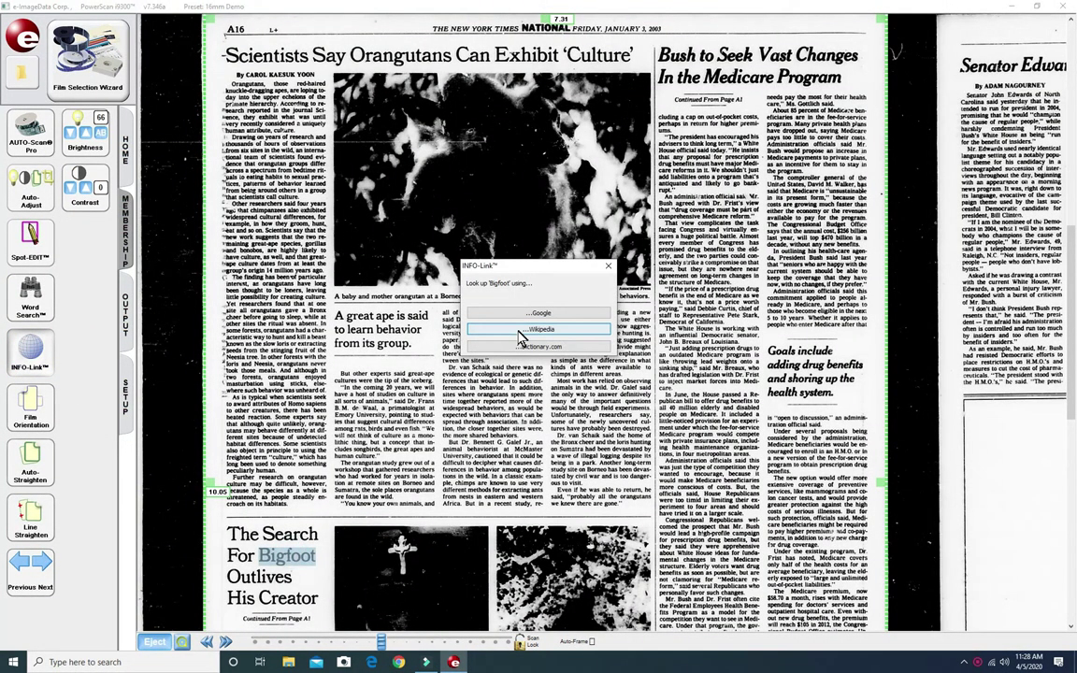
{"action": "left_click", "coordinate": [471, 307]}
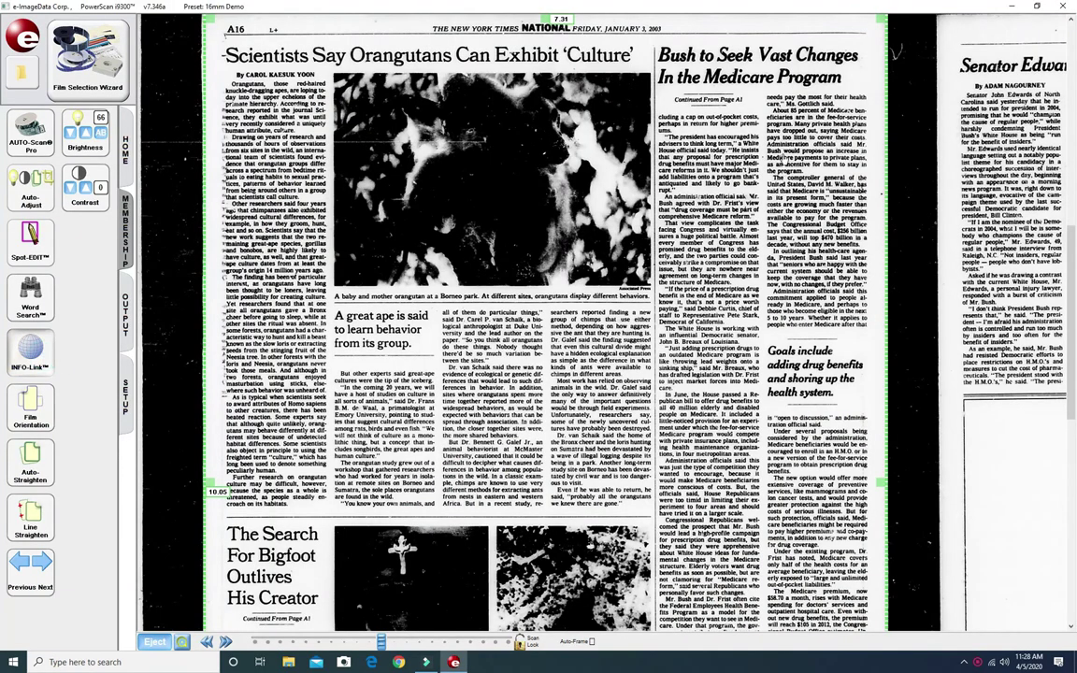
{"action": "left_click", "coordinate": [742, 75]}
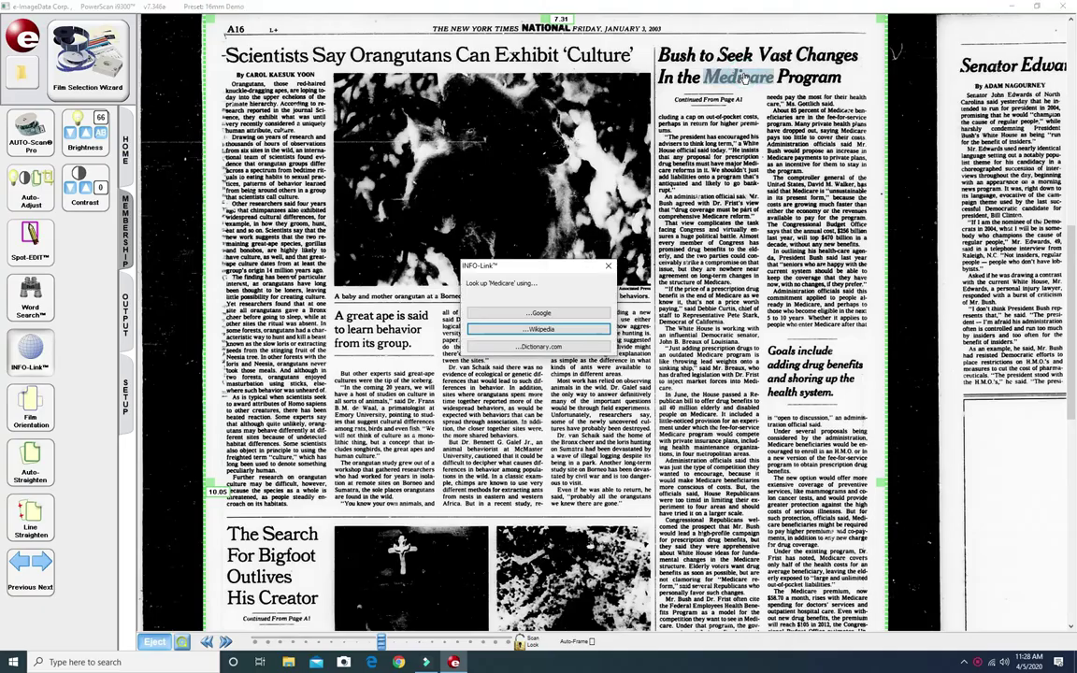
{"action": "left_click", "coordinate": [540, 311]}
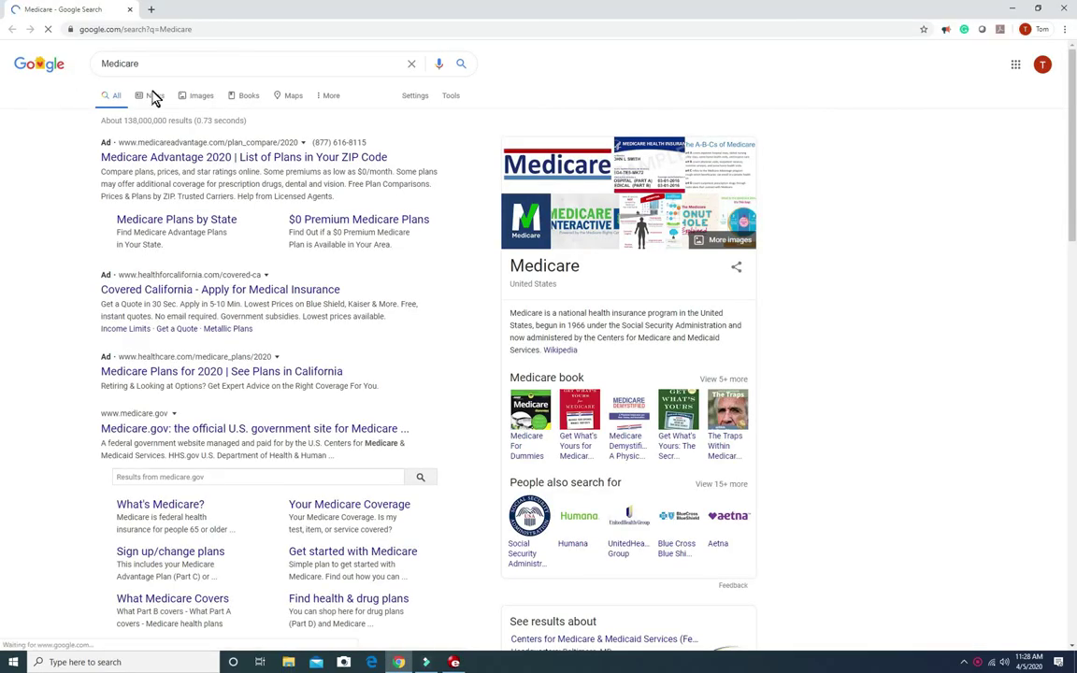